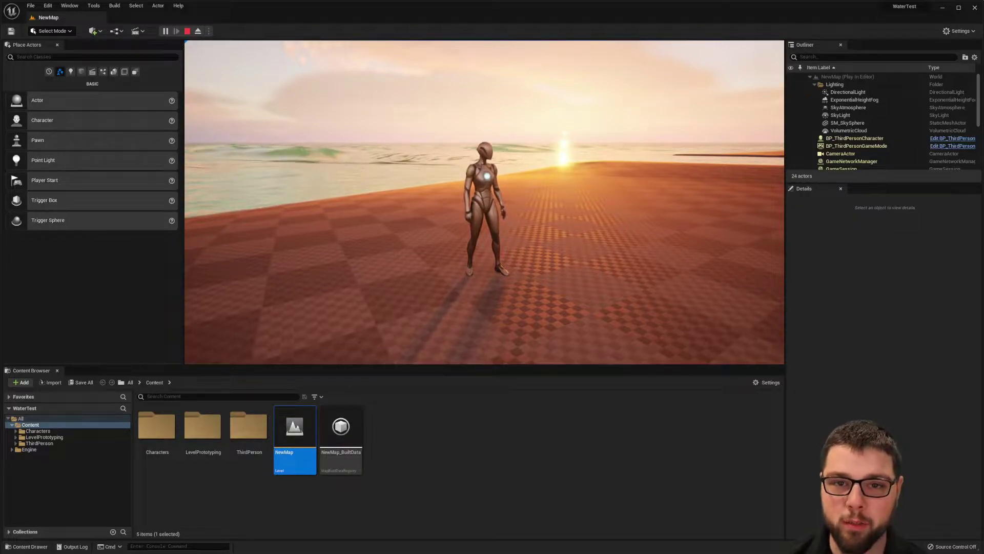
Playtest the finished water level by running the character along the shoreline and river, and stop the play session.
key("w")
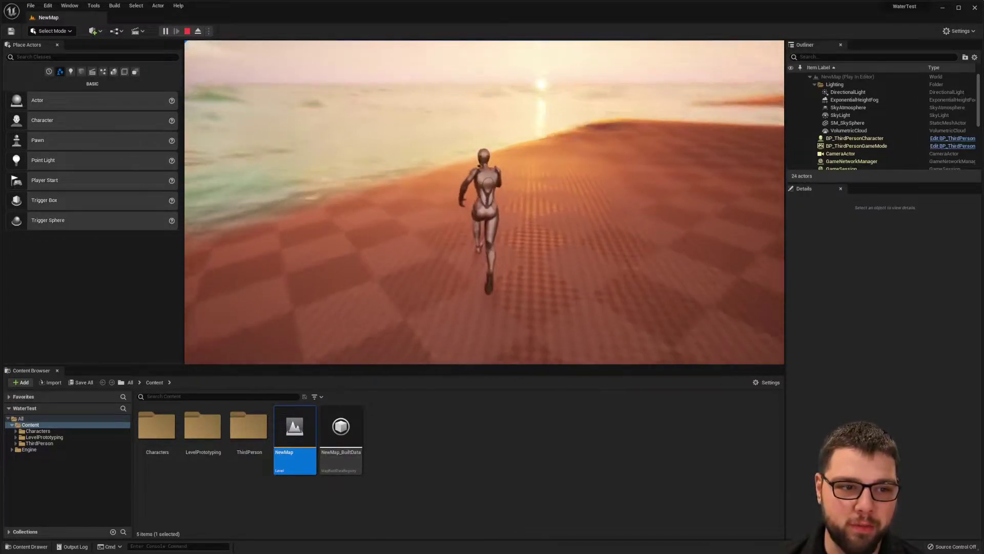
key("w")
key("d")
key("d")
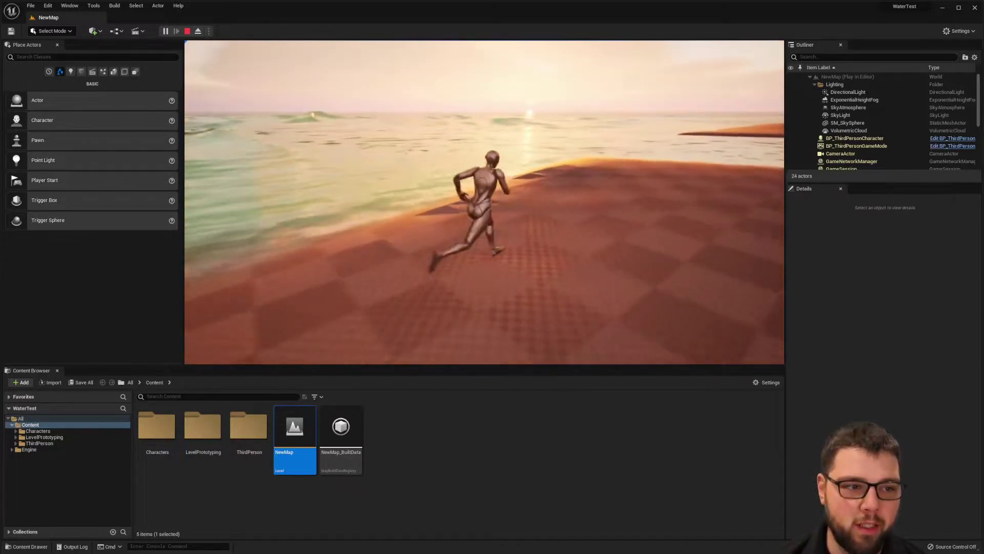
key("d")
key("w")
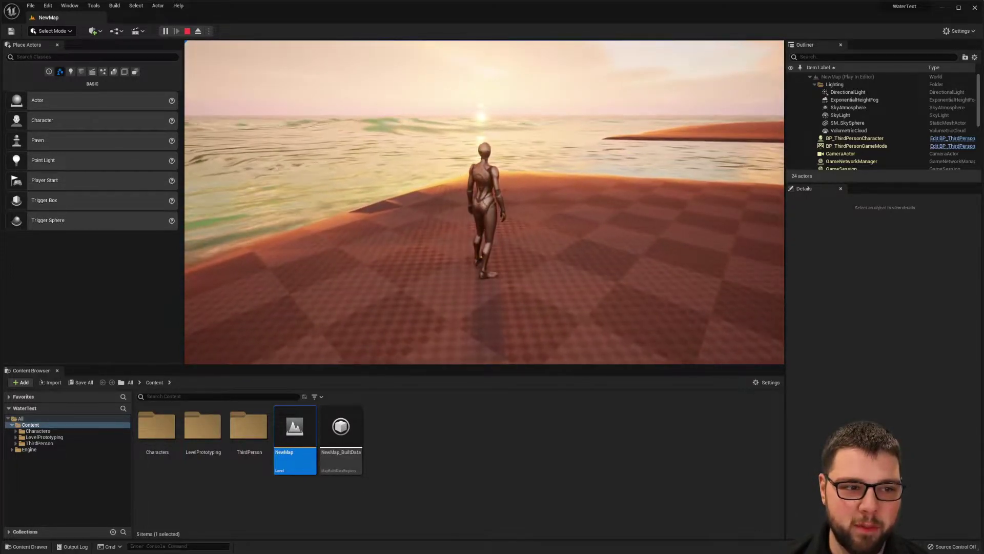
key("w")
key("d")
key("shift+F1")
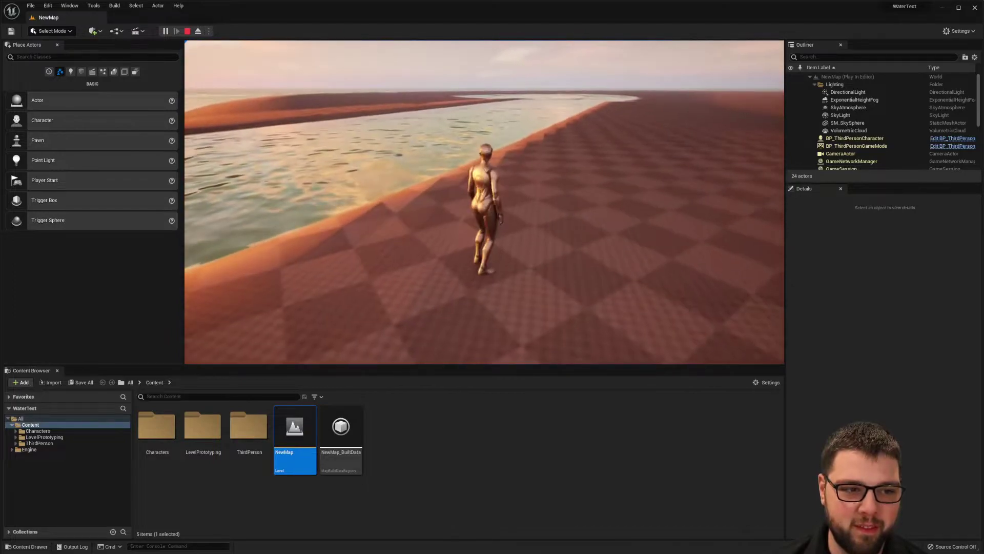
key("Escape")
Create a new project named WaterTut from the Third Person template and fill the main screen with its editor window.
left_click(31, 6)
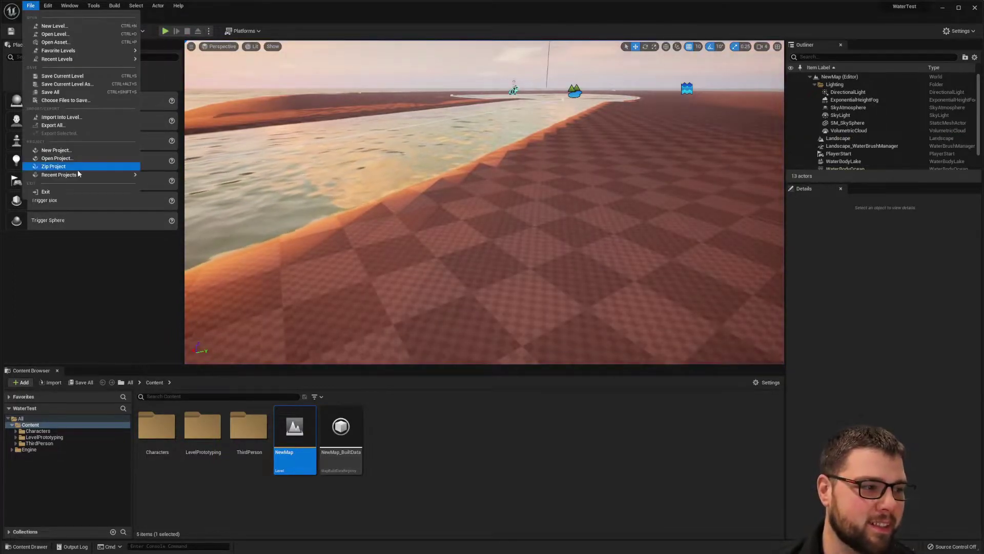
left_click(56, 150)
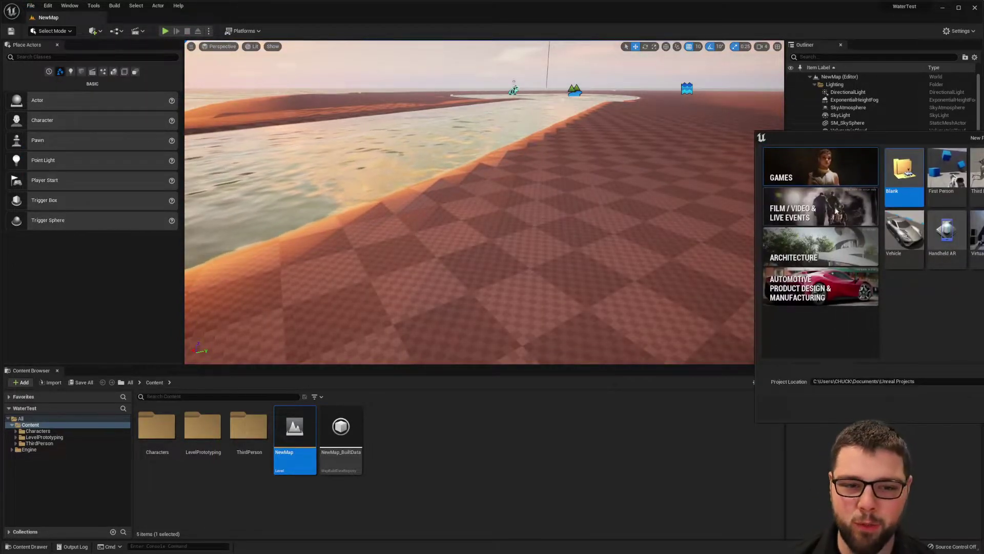
left_click(977, 182)
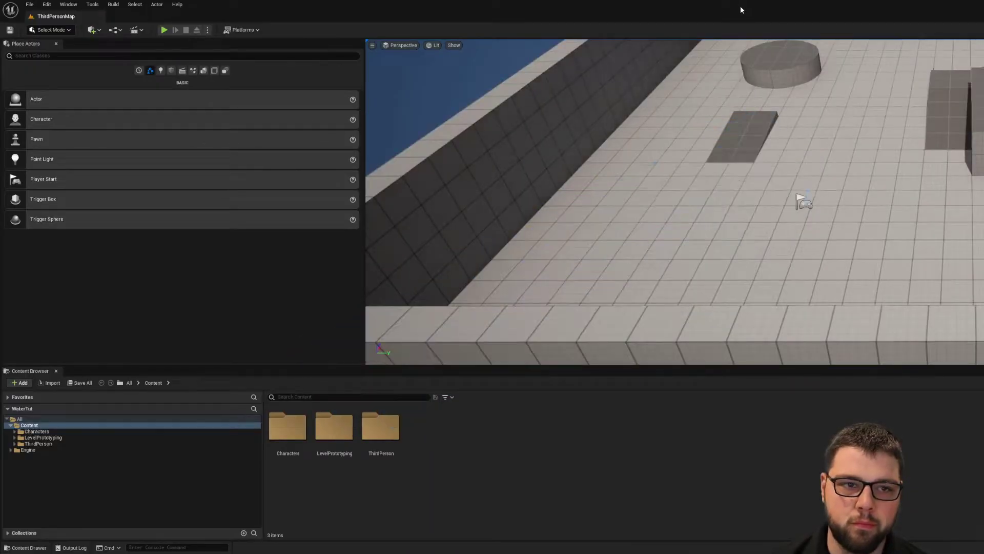
left_click_drag(740, 5, 0, 162)
double_click(1, 164)
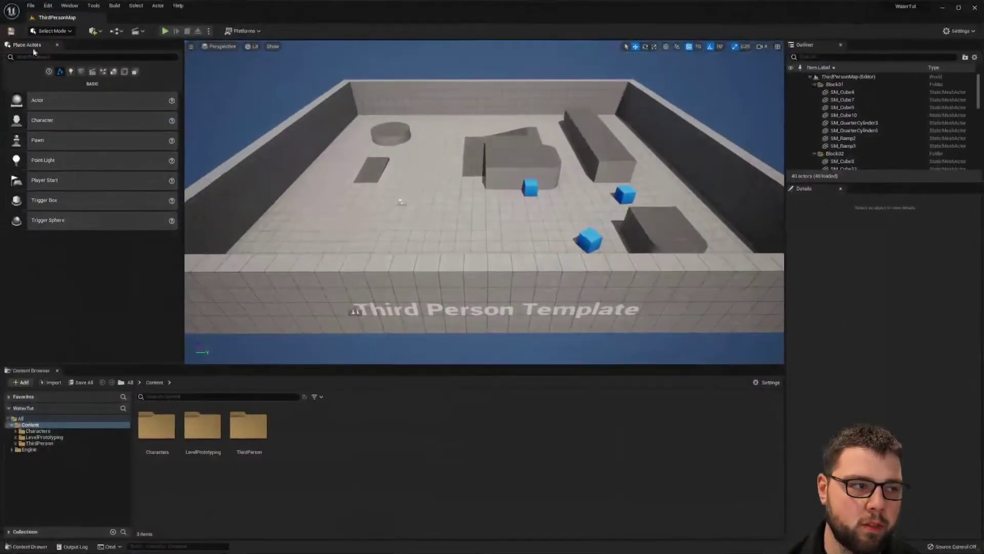
Enable the experimental Water plugin, close the plugin browser after the editor restarts, and bring the editor window back to the main screen.
left_click(32, 6)
mouse_move(50, 7)
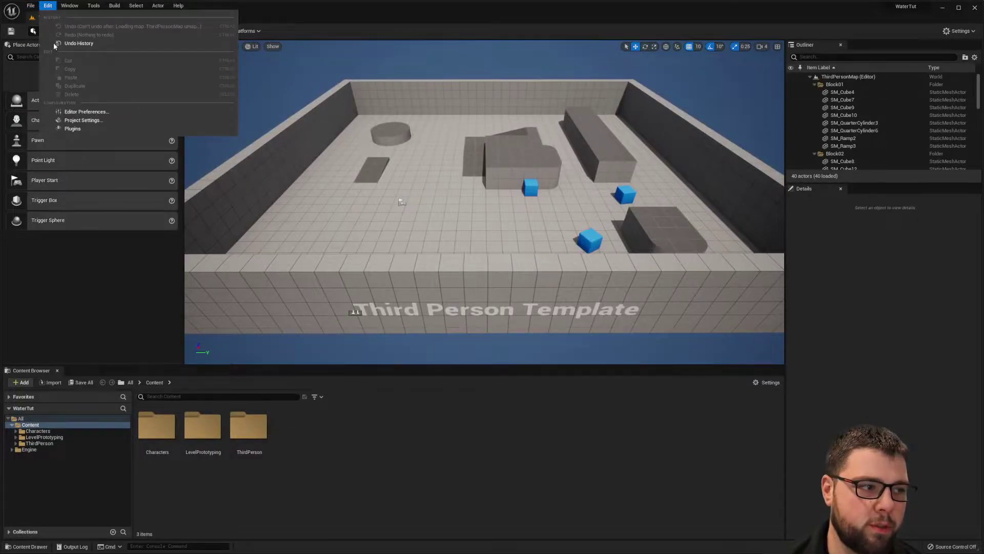
left_click(72, 128)
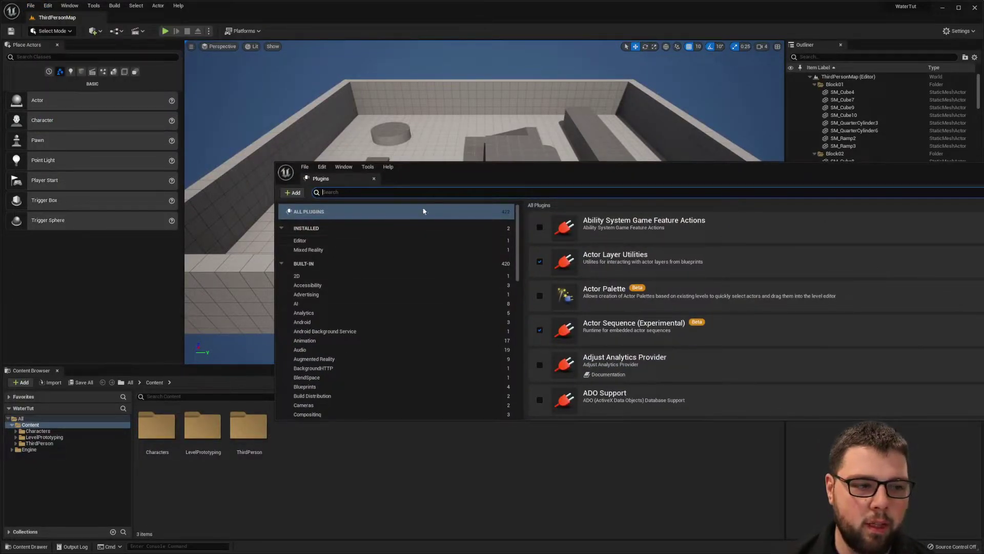
type("water")
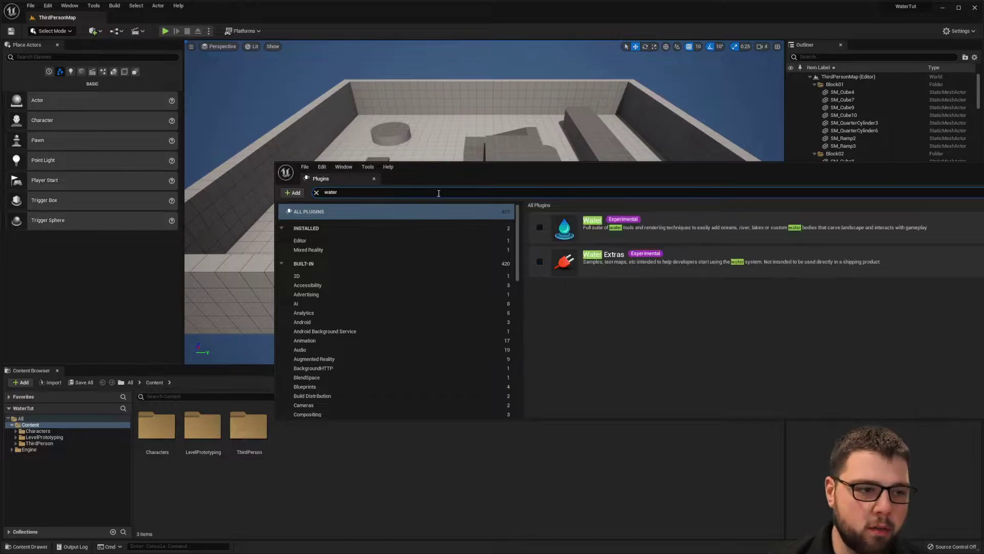
left_click(539, 227)
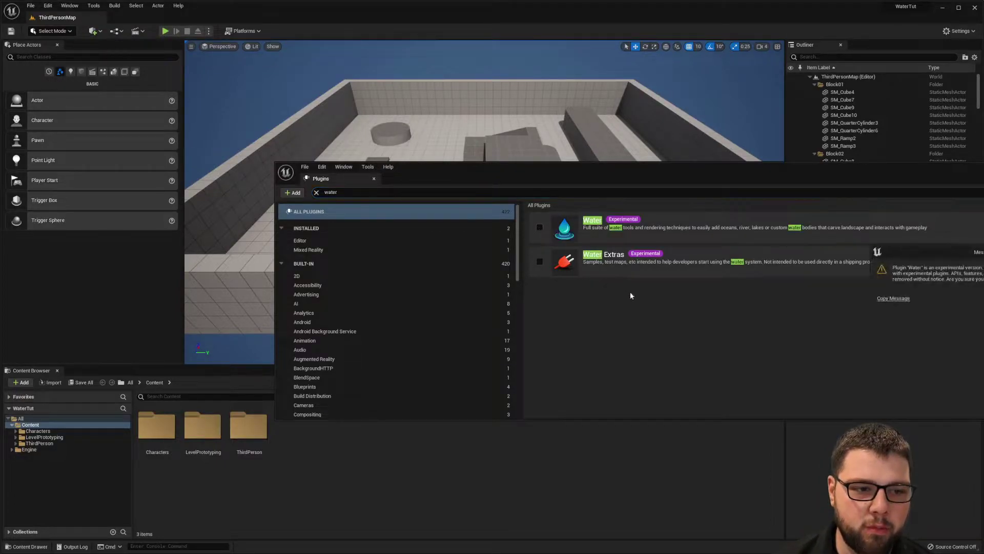
key("Return")
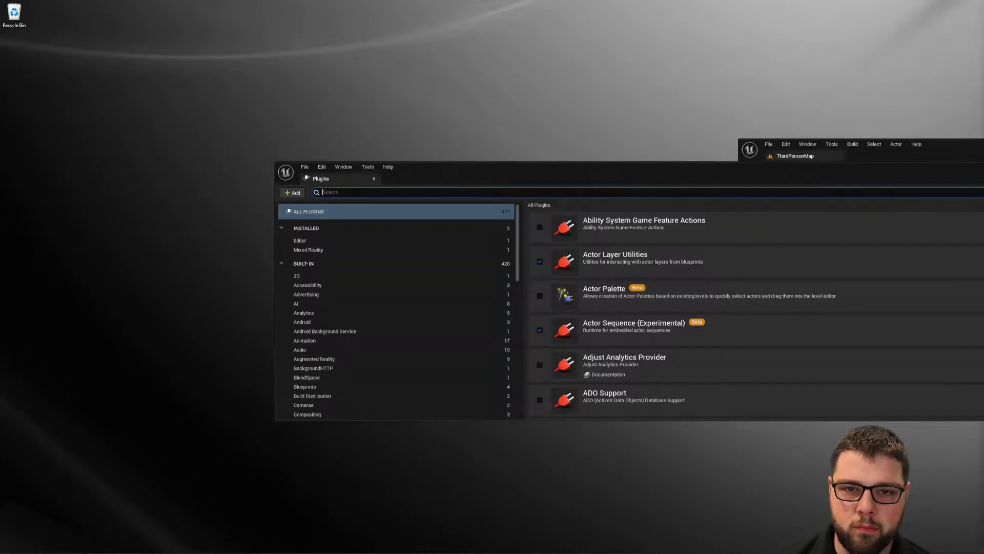
key("alt+F4")
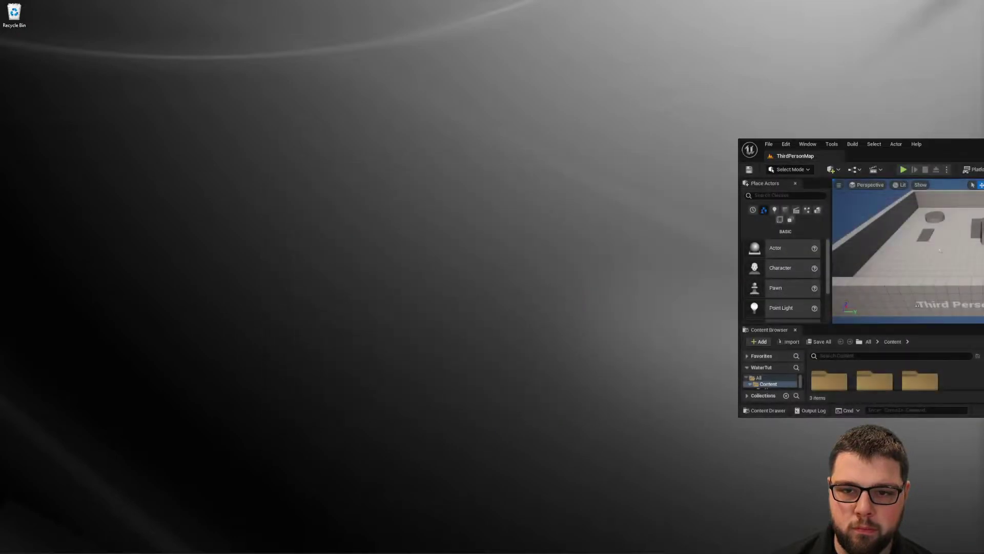
left_click_drag(983, 146, 1, 205)
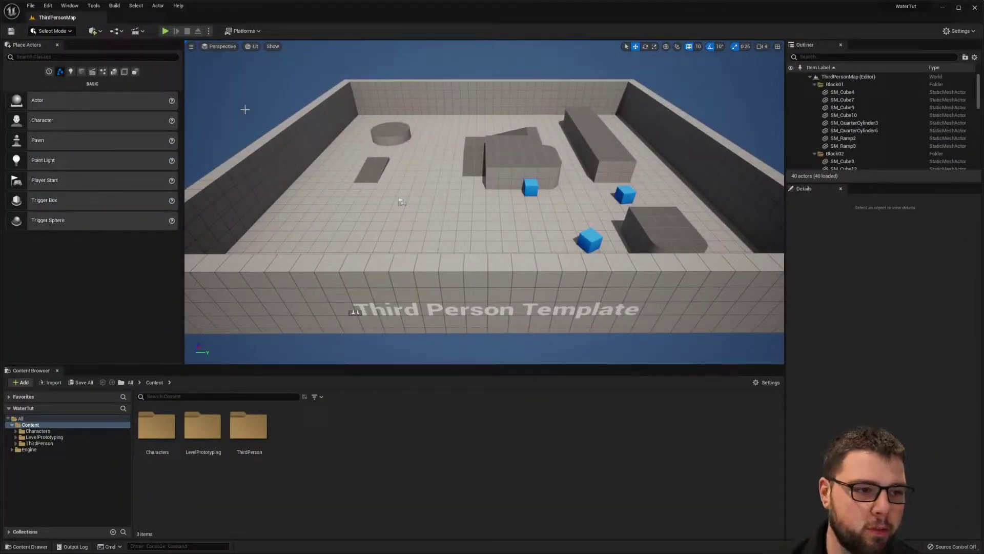
Create a new level from the Basic template and delete its Floor mesh.
left_click(31, 6)
left_click(46, 25)
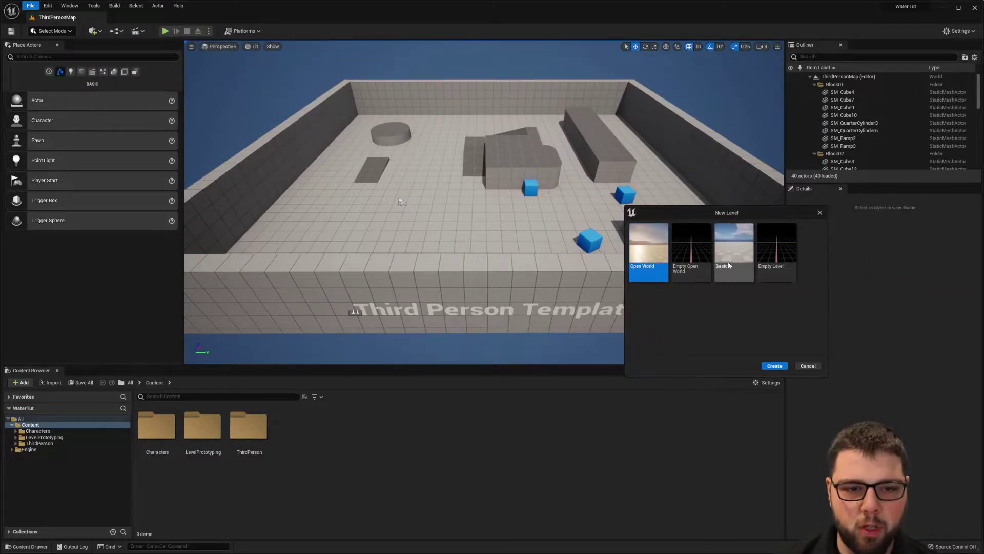
double_click(729, 265)
right_click_drag(574, 236, 574, 240)
key("s")
left_click(544, 220)
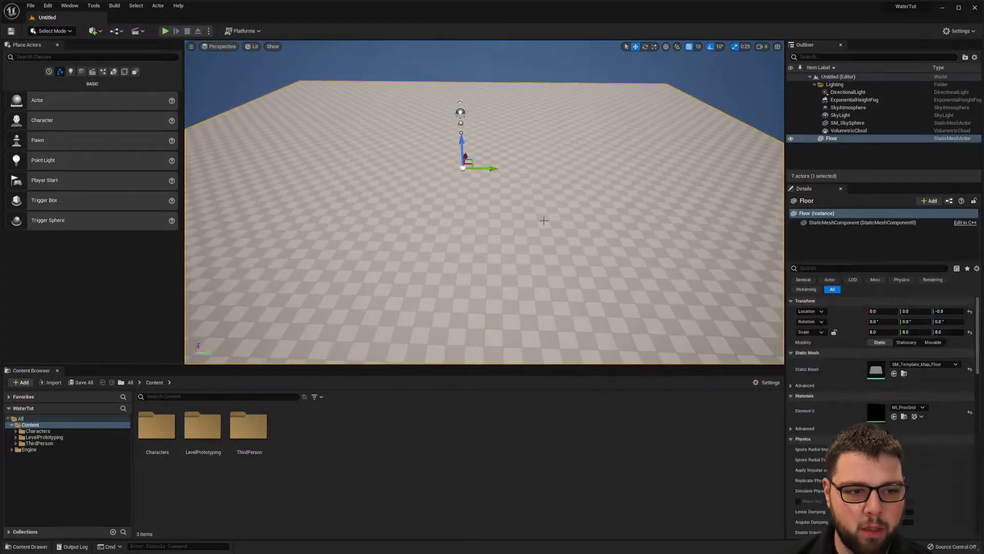
key("Delete")
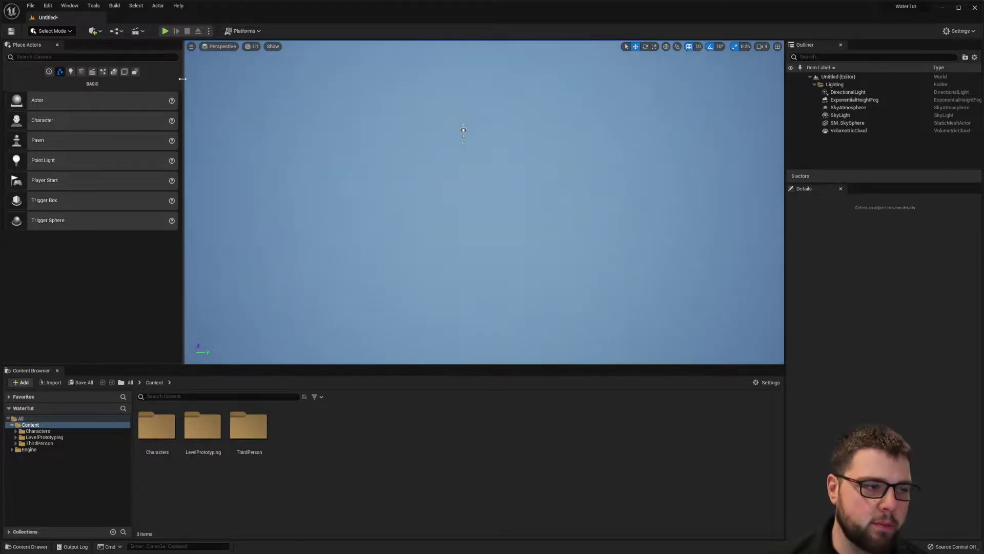
Create a new landscape with edit layers enabled, using the default size and an overall resolution of 505 x 505.
left_click(52, 31)
left_click(58, 52)
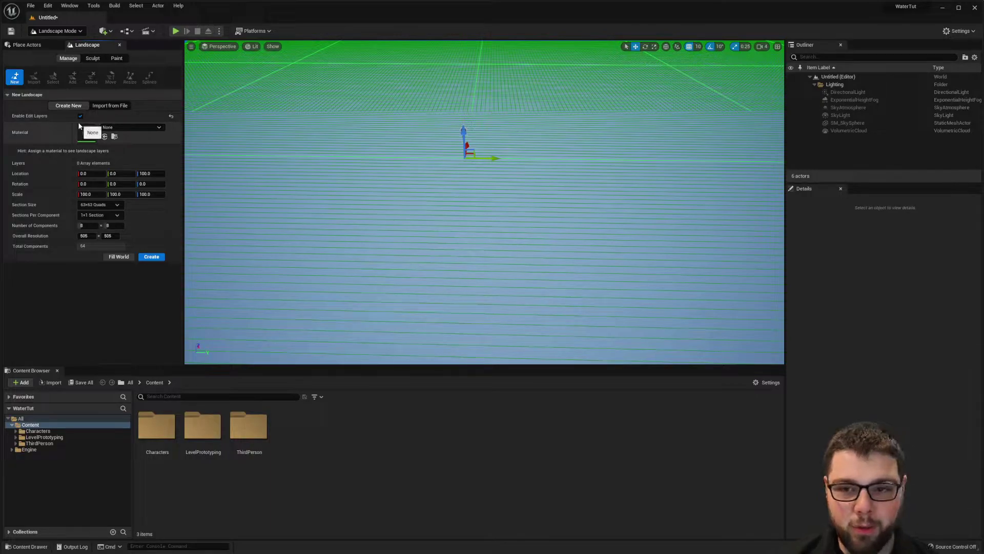
left_click(151, 256)
mouse_move(541, 189)
right_mouse_down()
mouse_move(517, 157)
mouse_move(600, 158)
mouse_move(541, 180)
right_mouse_up()
Find the water actors by searching for "water" and place a Water Body Ocean on the landscape.
left_click(25, 45)
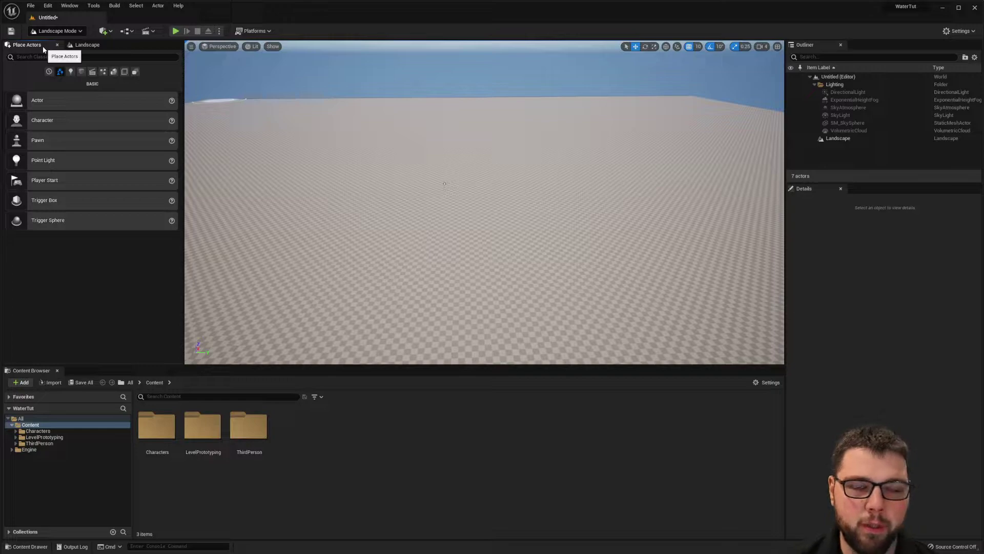
left_click(109, 31)
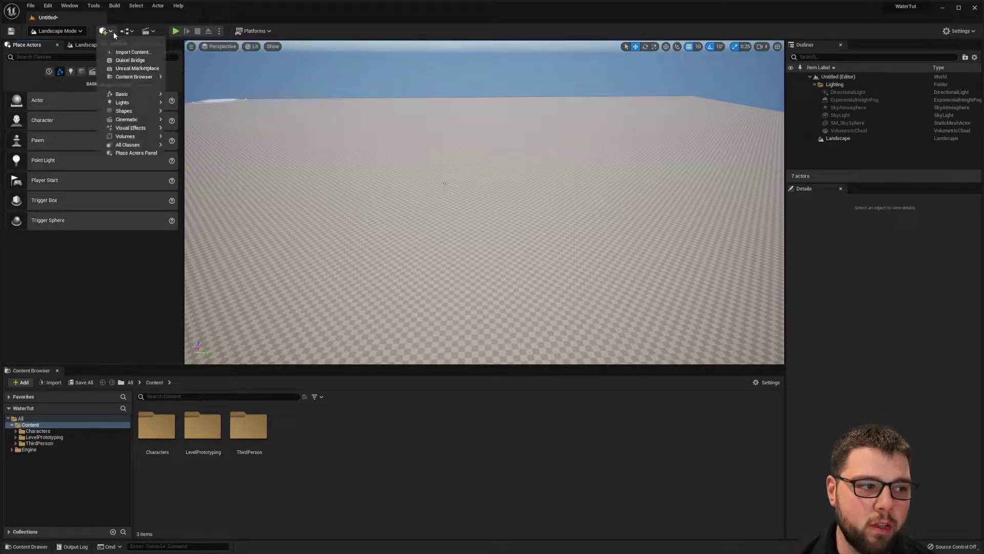
left_click(137, 153)
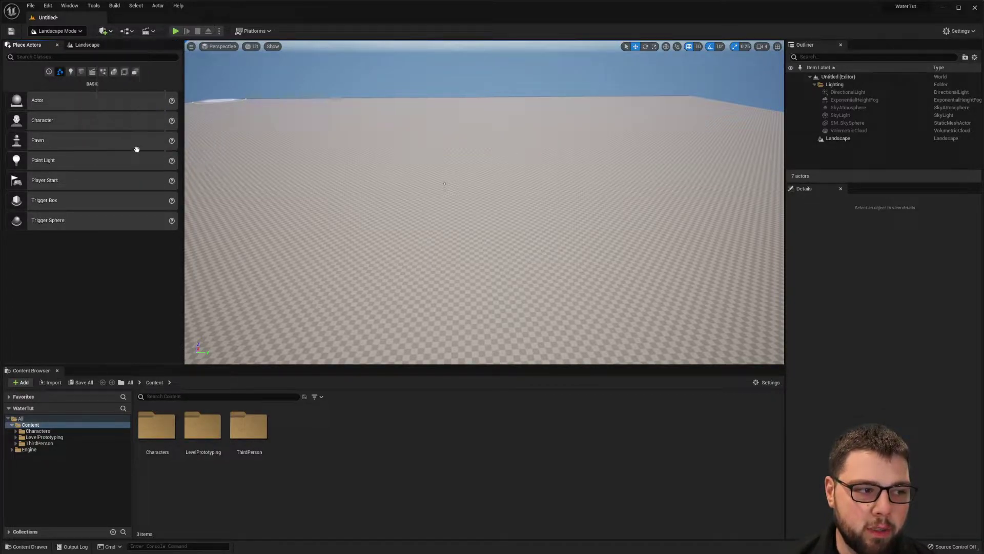
left_click(57, 58)
type("water")
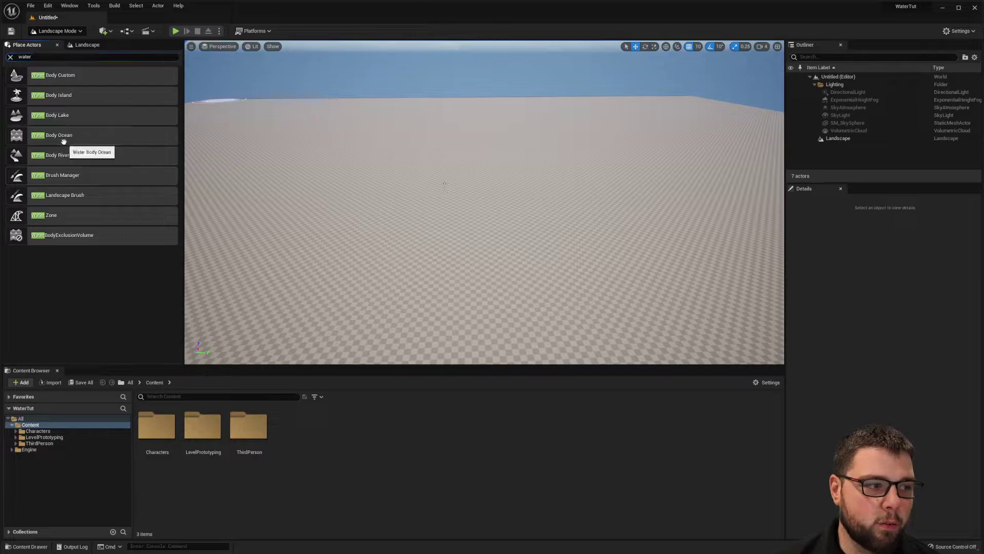
left_click_drag(65, 136, 479, 218)
mouse_move(636, 215)
right_mouse_down()
mouse_move(411, 236)
mouse_move(620, 209)
mouse_move(632, 227)
mouse_move(754, 269)
right_mouse_up()
right_click_drag(677, 245, 647, 235)
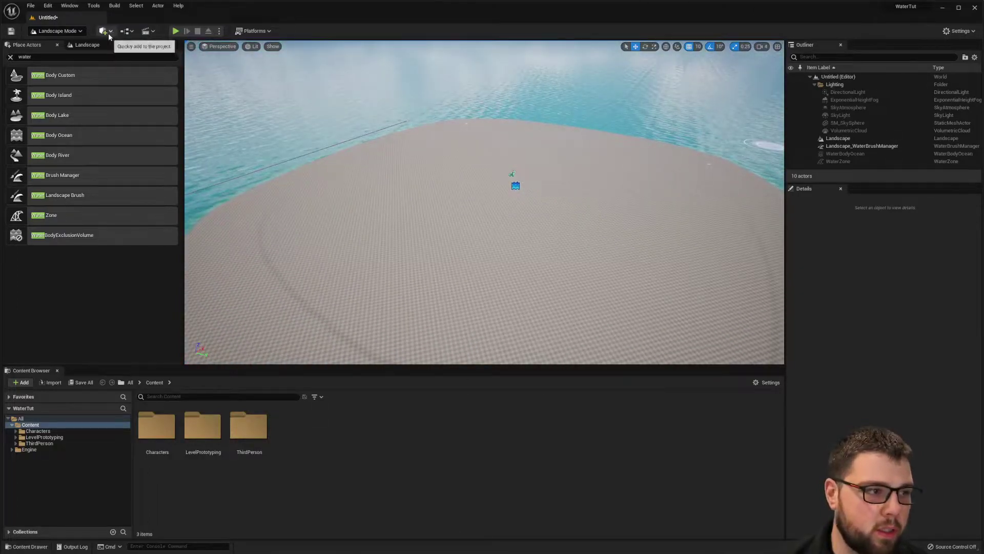
Switch to selection mode and move a corner spline point of WaterBodyOcean inward to about X -8270, Y 1440.
left_click(57, 31)
left_click(57, 42)
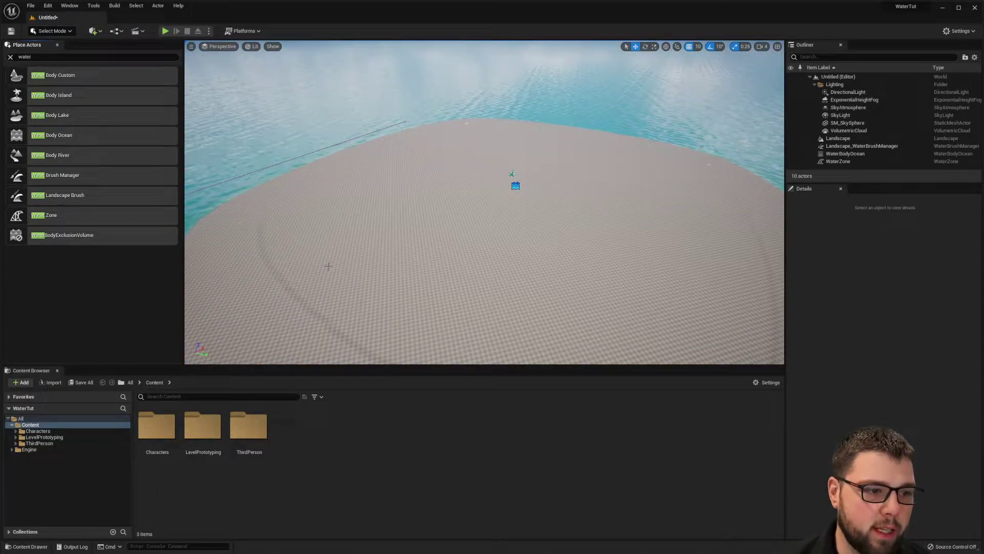
left_click(455, 237)
right_click_drag(461, 235, 420, 246)
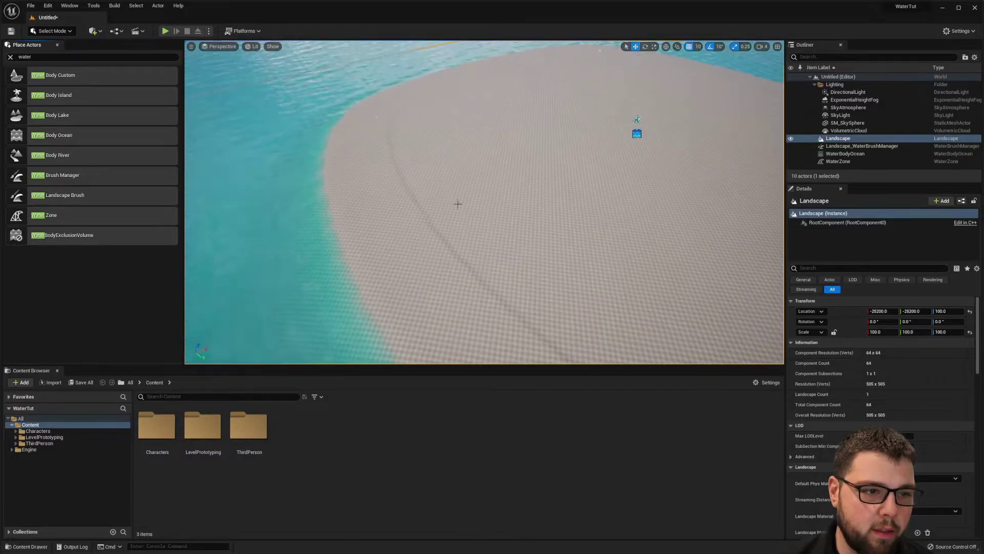
left_click(846, 153)
right_click_drag(233, 165, 290, 154)
left_click(300, 179)
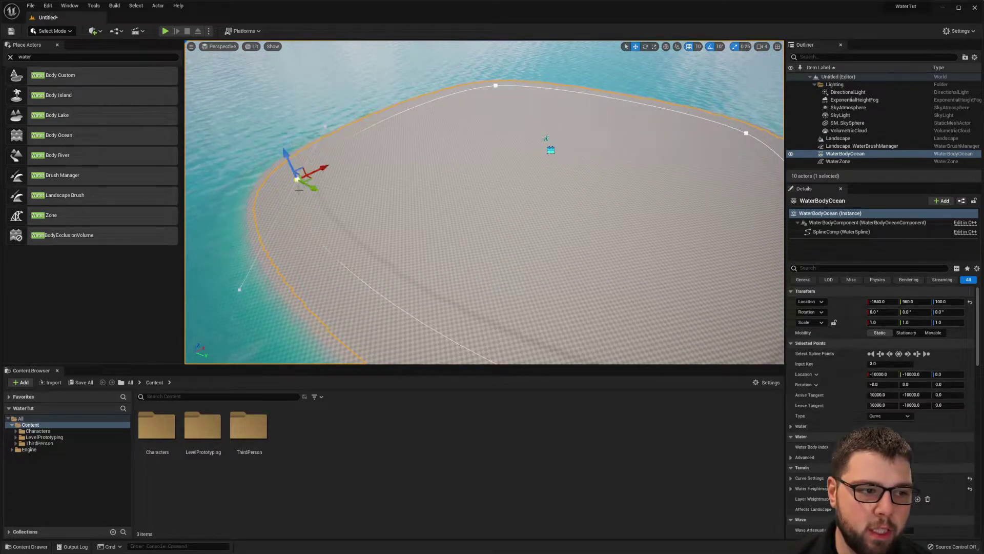
left_click_drag(304, 184, 463, 207)
Bend the shoreline by pulling the moved ocean spline point's tangent to about X -7980, Y -10000.
left_click(414, 123)
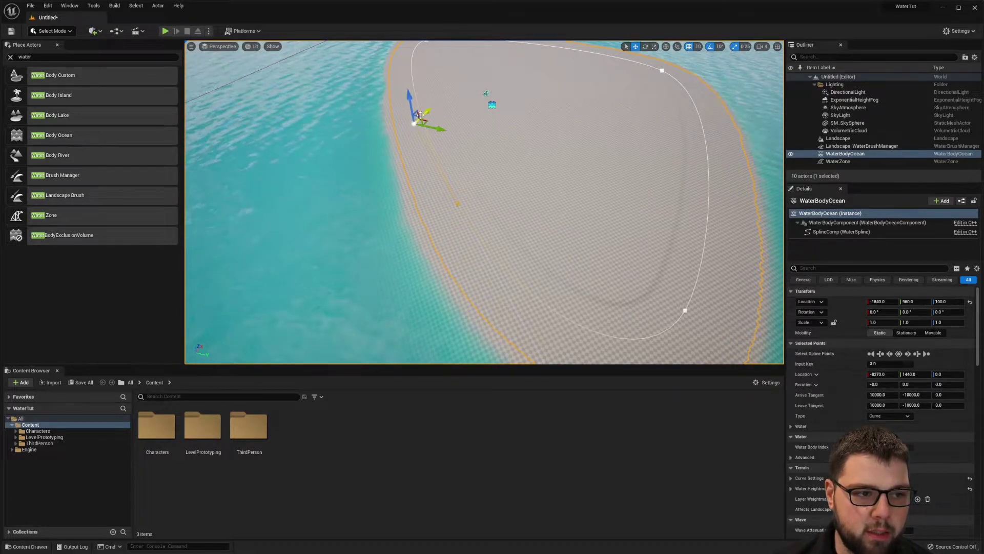
left_click_drag(419, 114, 293, 240)
left_click(602, 160)
right_click_drag(649, 199, 681, 161)
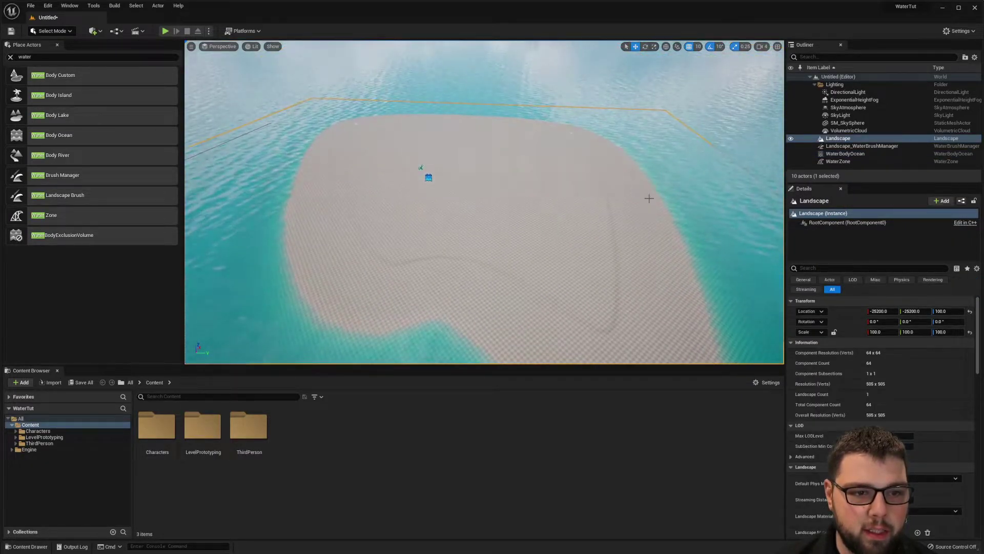
Add a spline point to the curved edge of WaterBodyOcean and move it outward to about X -4183, Y -11197.
left_click(853, 155)
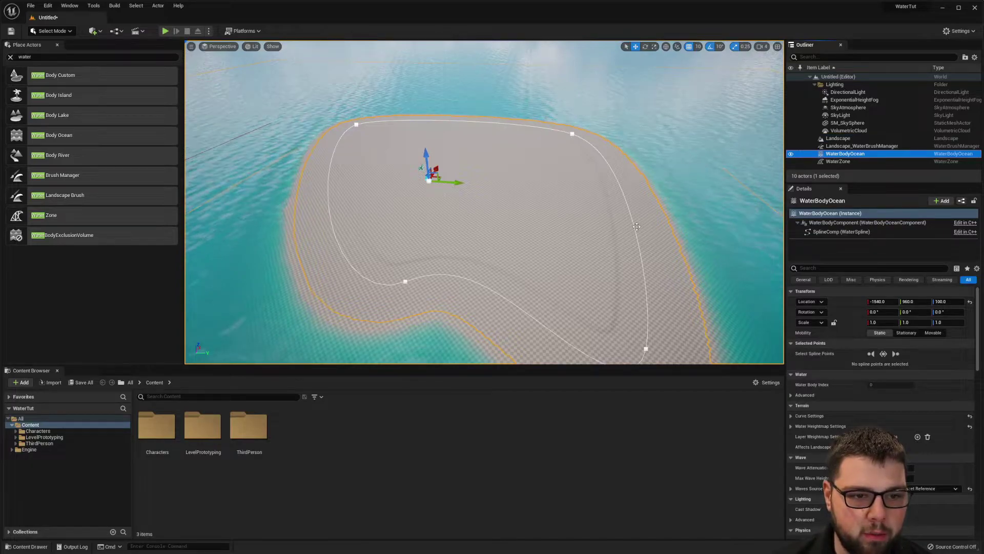
right_click(329, 219)
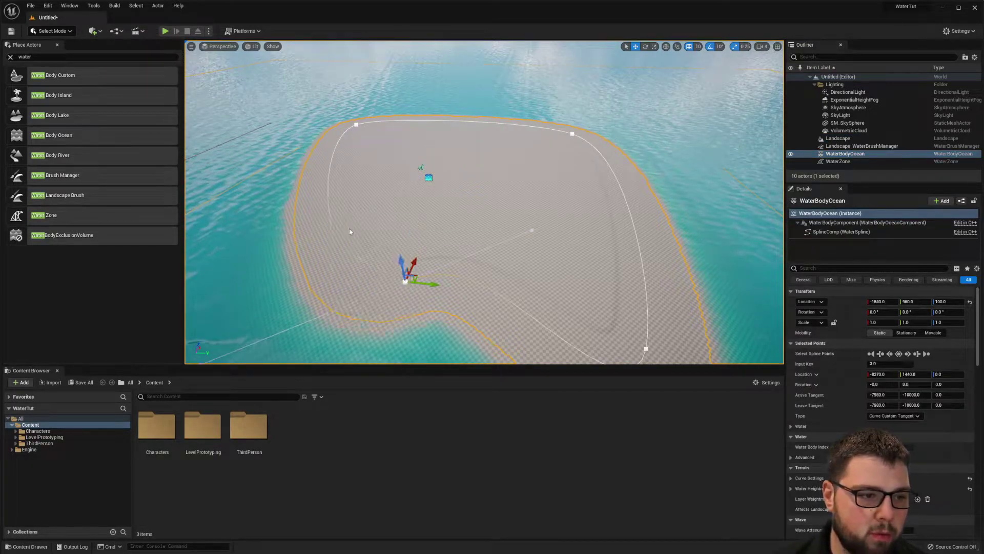
left_click(355, 226)
left_click_drag(353, 217, 235, 208)
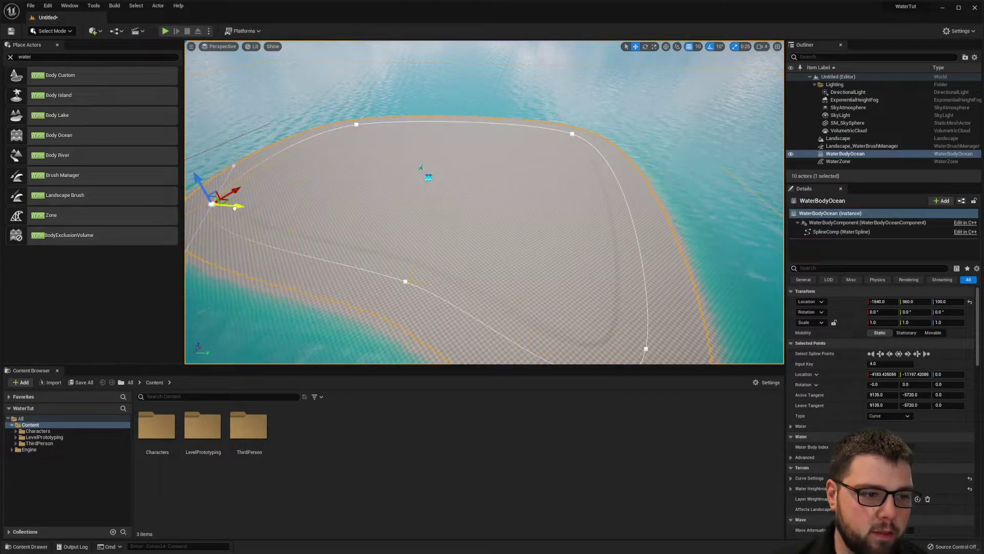
Place a Water Body Lake on the island at about X -1770, Y 3230 and select its spline point at X 6500, Y 6500.
right_click_drag(521, 234, 479, 255)
right_click_drag(541, 173, 492, 160)
right_click_drag(489, 247, 485, 248)
left_click_drag(103, 116, 619, 204)
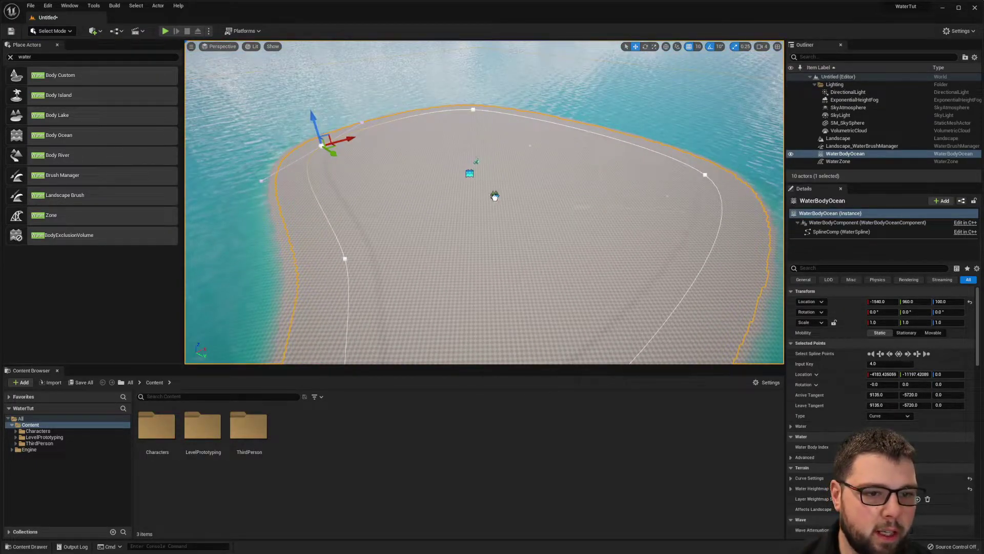
left_click_drag(495, 195, 495, 193)
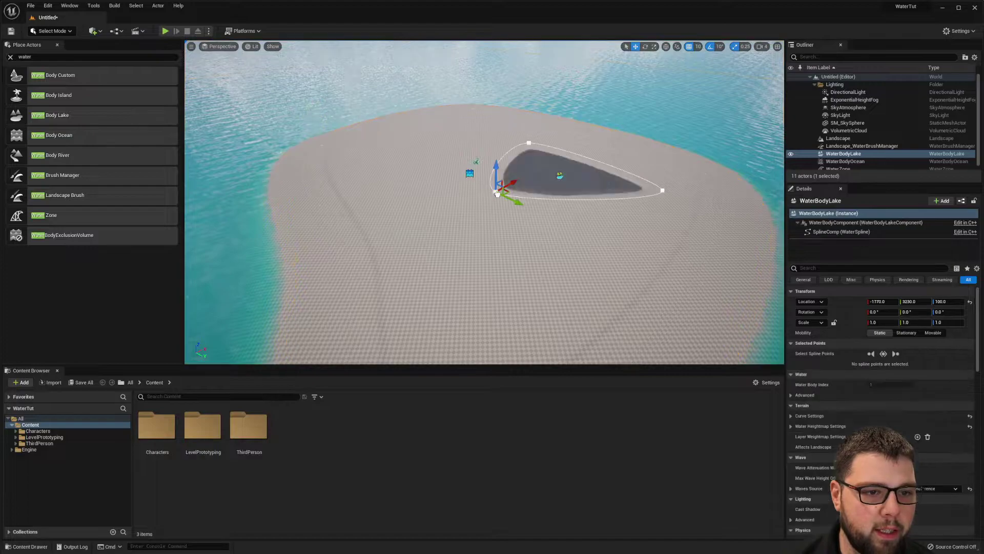
left_click(662, 190)
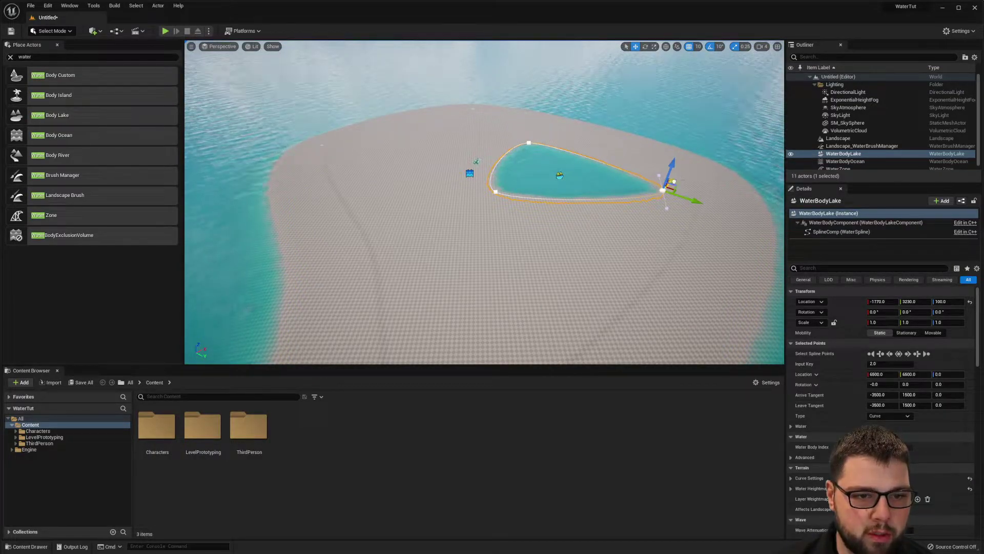
Move WaterBodyLake's corner spline point in to X 4370, Y 6500, and add a spline point on its far edge, moved outward to about X 10970.
left_click_drag(672, 182, 645, 208)
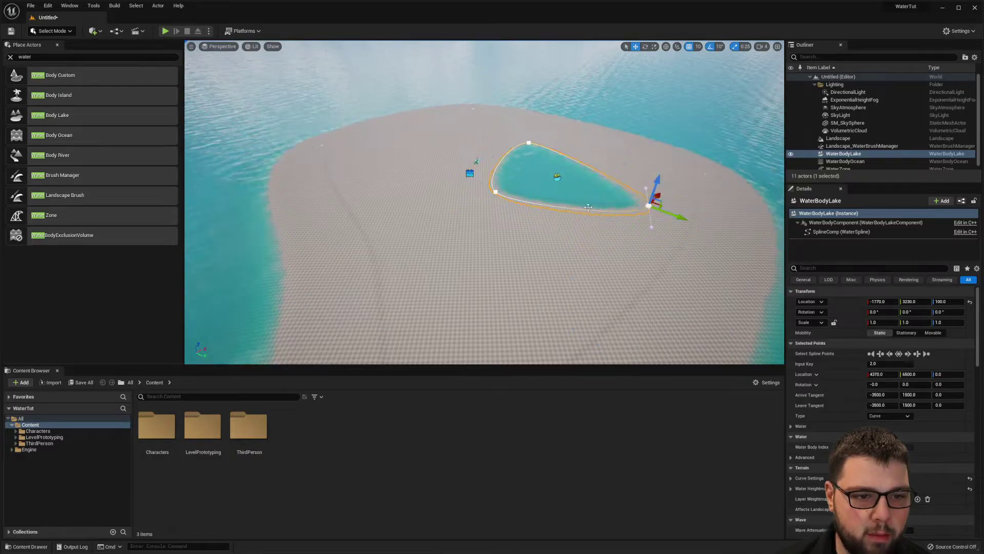
right_click(610, 180)
left_click(647, 194)
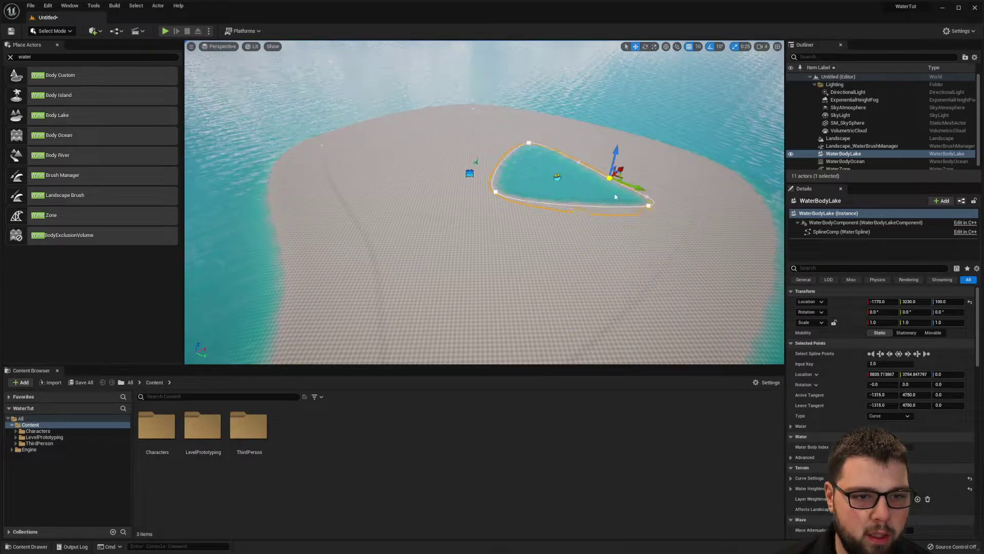
left_click_drag(622, 170, 644, 169)
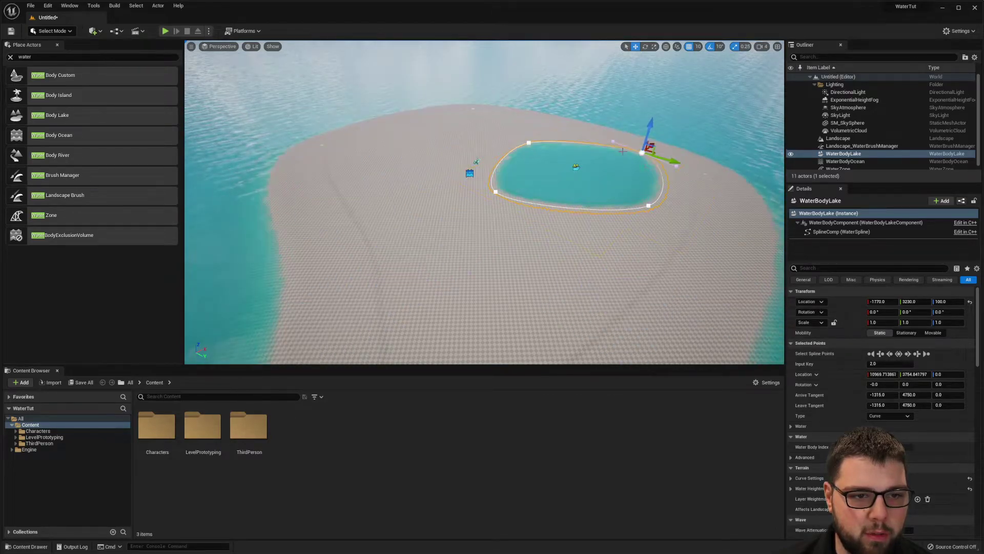
Place a Water Body River at the island's shore near X -11000, Y -60 and extend its end spline point into the lake at X 11890, Y 5000.
right_click_drag(593, 136, 585, 191)
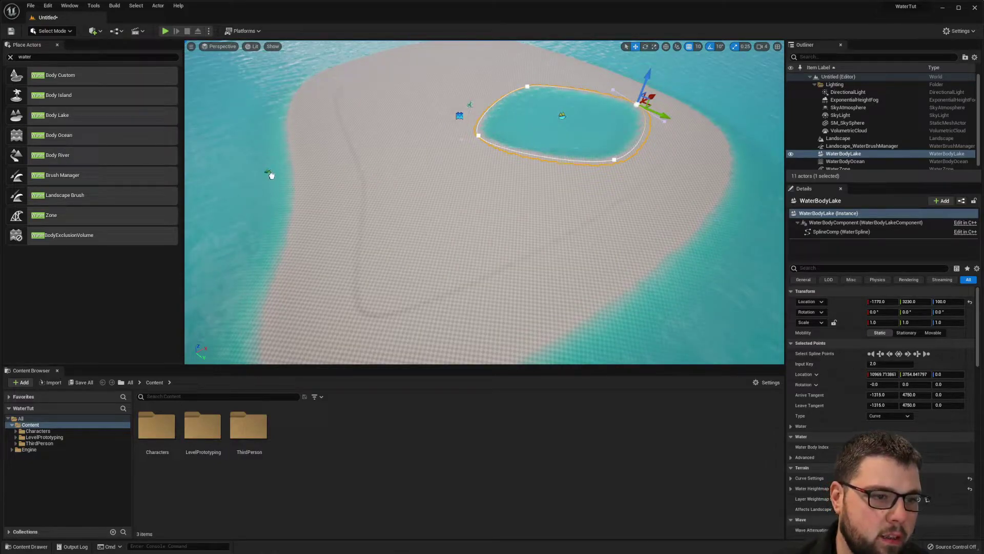
left_click_drag(299, 167, 302, 171)
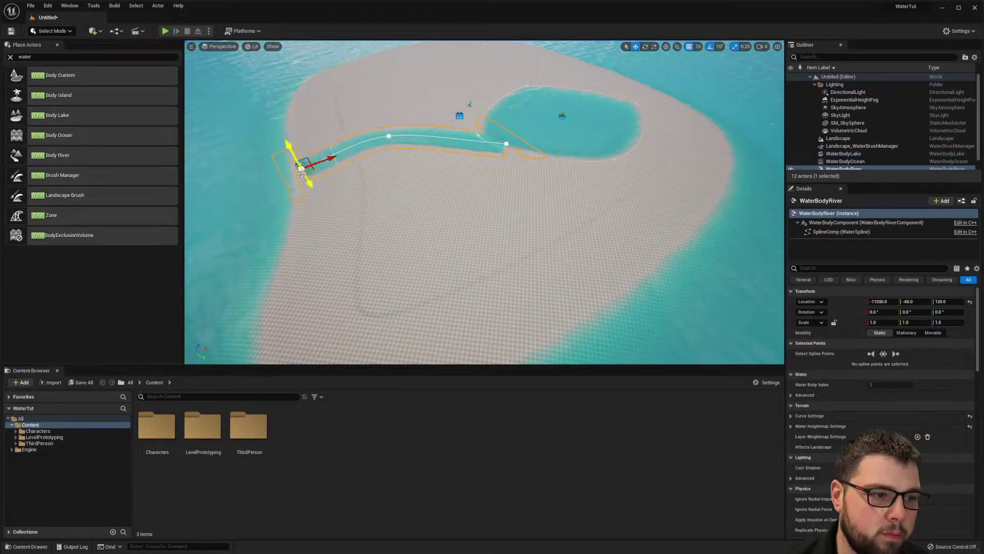
left_click(507, 144)
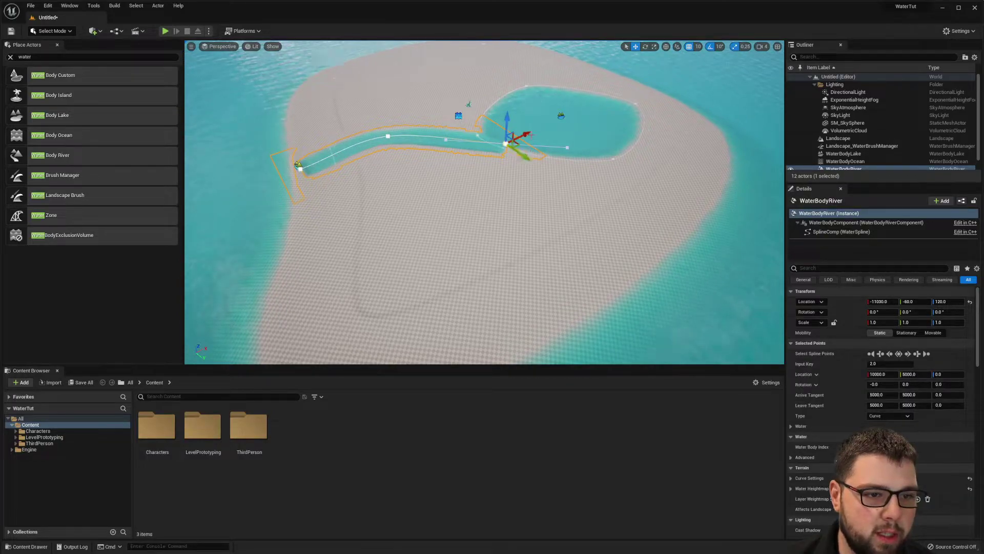
left_click_drag(529, 135, 550, 132)
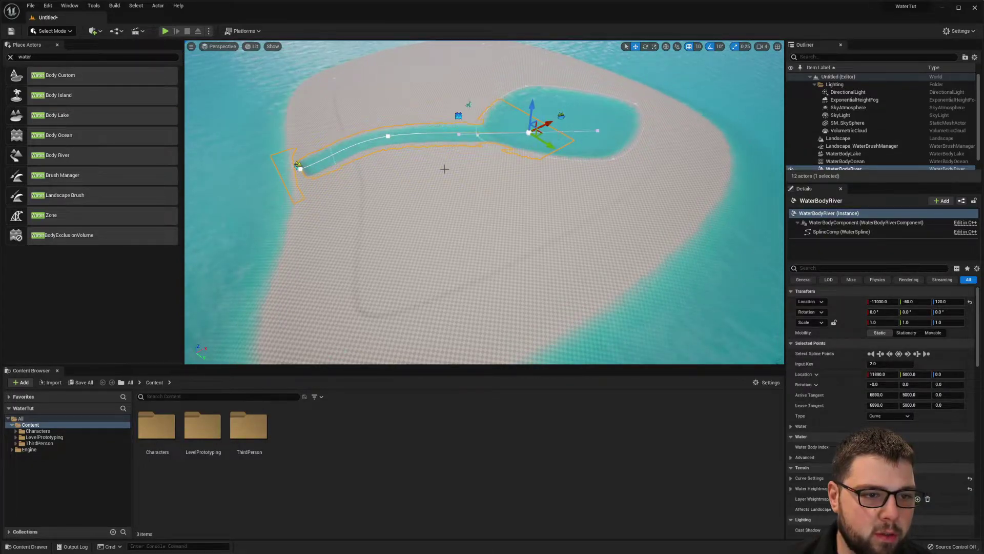
Move the start spline point of WaterBodyRiver out beyond the shoreline so the river reaches into the ocean.
right_click_drag(428, 179, 380, 184)
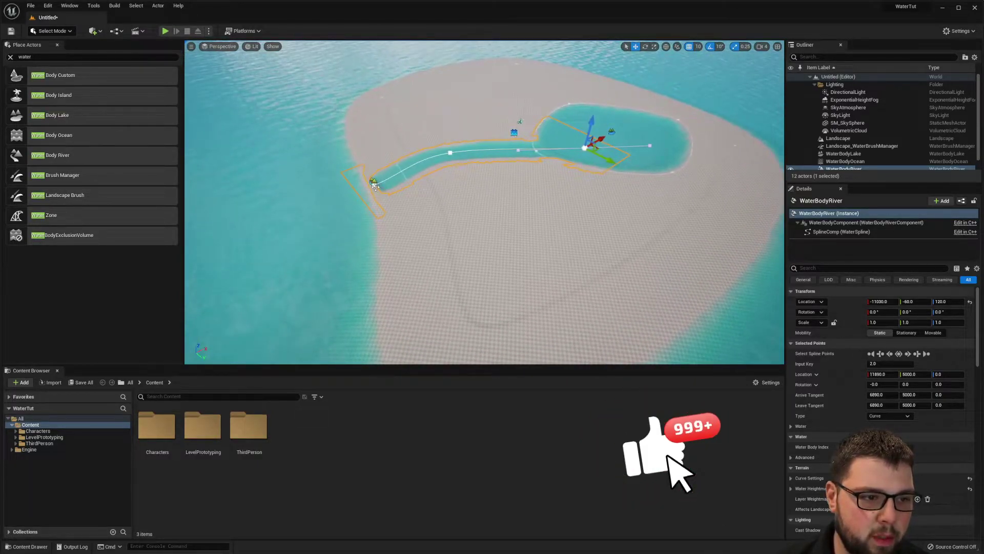
left_click(374, 183)
left_click_drag(398, 168, 311, 207, "alt")
Add a spline point to WaterBodyRiver just before the lake and move it sideways to about X 7269, Y 3327.
mouse_move(523, 204)
right_mouse_down()
mouse_move(531, 188)
mouse_move(510, 190)
mouse_move(517, 198)
right_mouse_up()
right_click(525, 161)
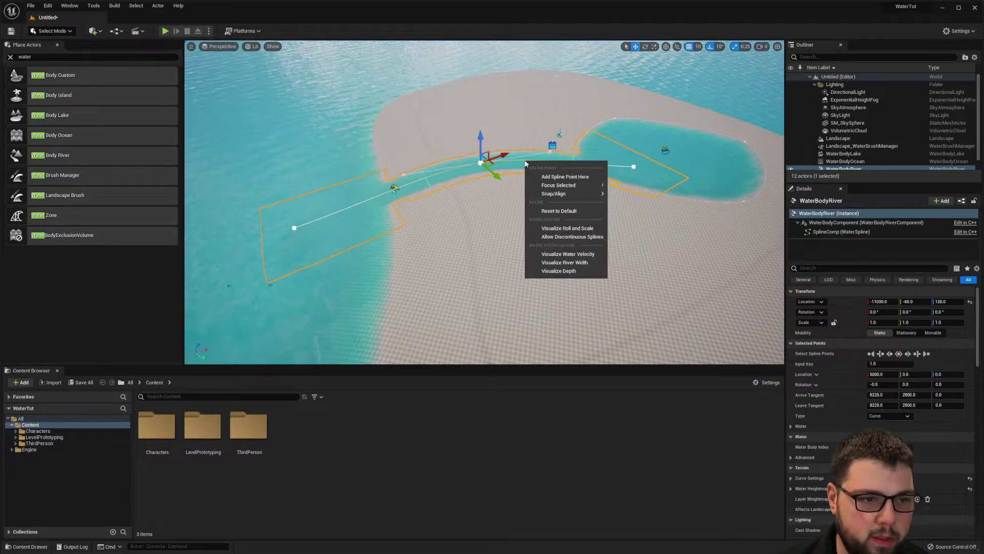
left_click(547, 177)
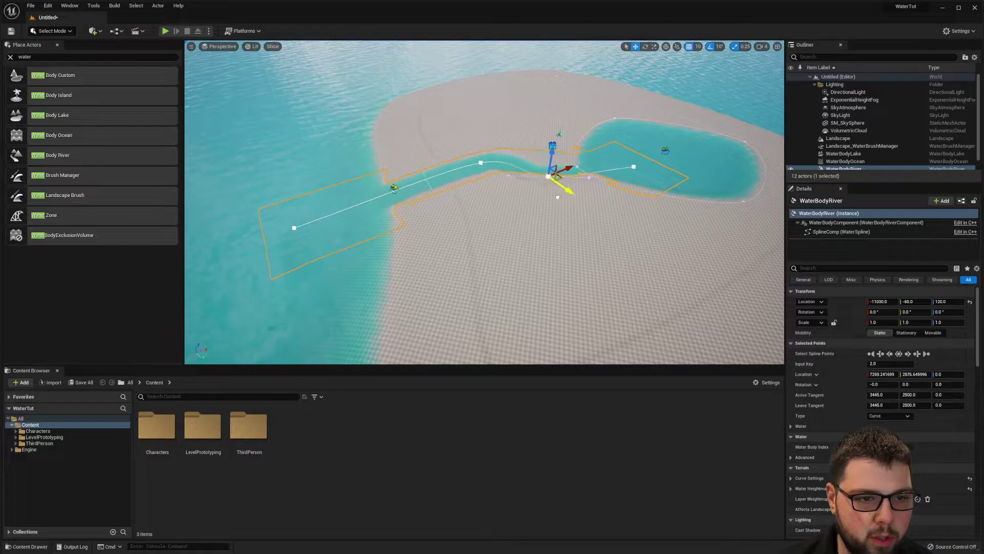
right_click_drag(681, 269, 717, 260)
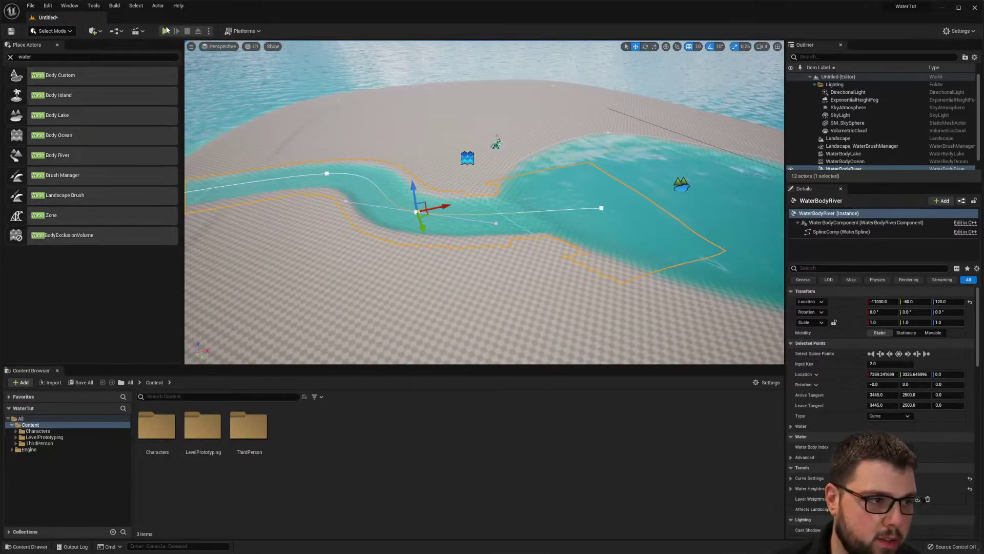
Place a Player Start on the land beside the river at about X -10040, Y 3080 and raise it clear of the ground.
right_click_drag(376, 124, 273, 151)
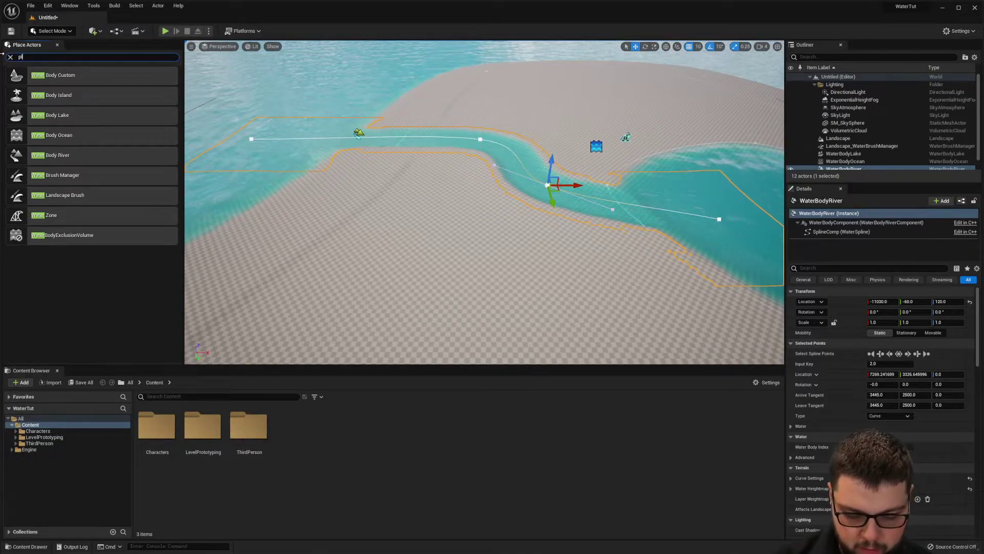
type("yer")
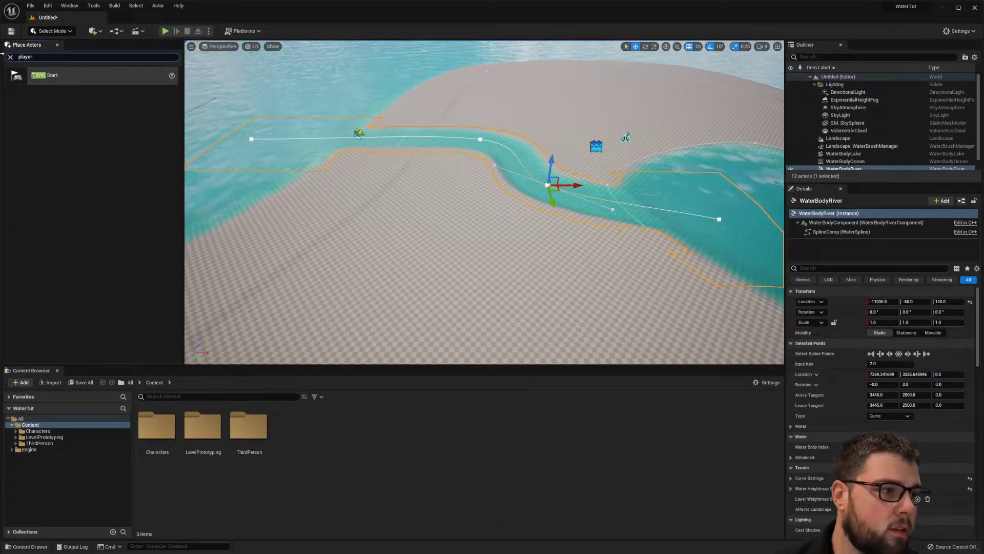
left_click_drag(50, 75, 359, 181)
double_click(866, 155)
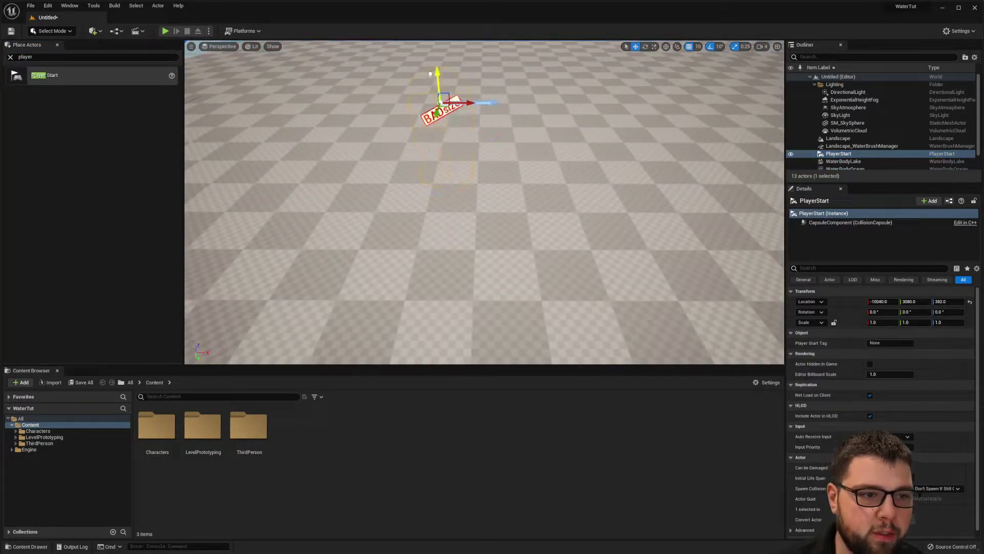
left_click_drag(430, 73, 430, 74)
key("s")
right_click_drag(430, 74, 441, 49)
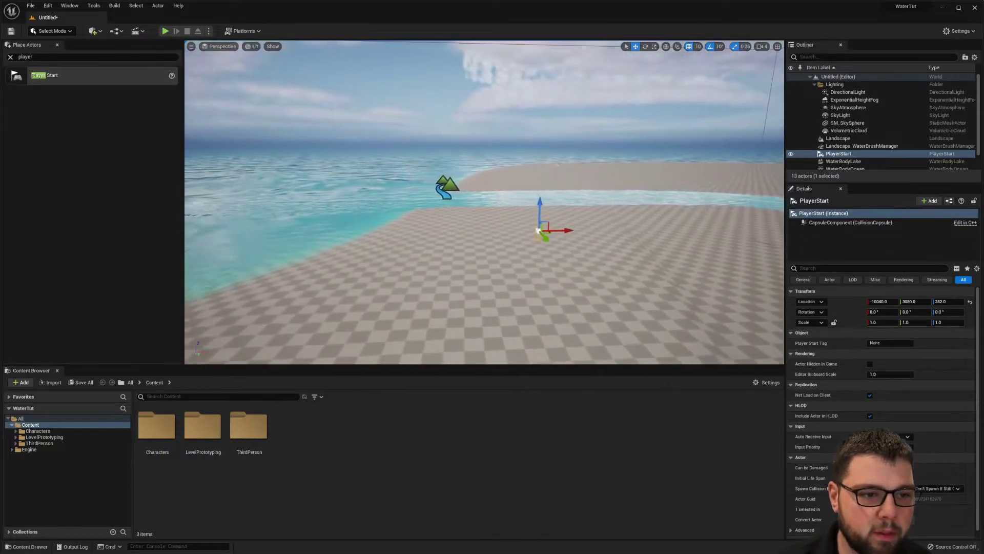
Play the level in the editor, run the character along the river to the lake to examine the water, and stop playing.
left_click(165, 31)
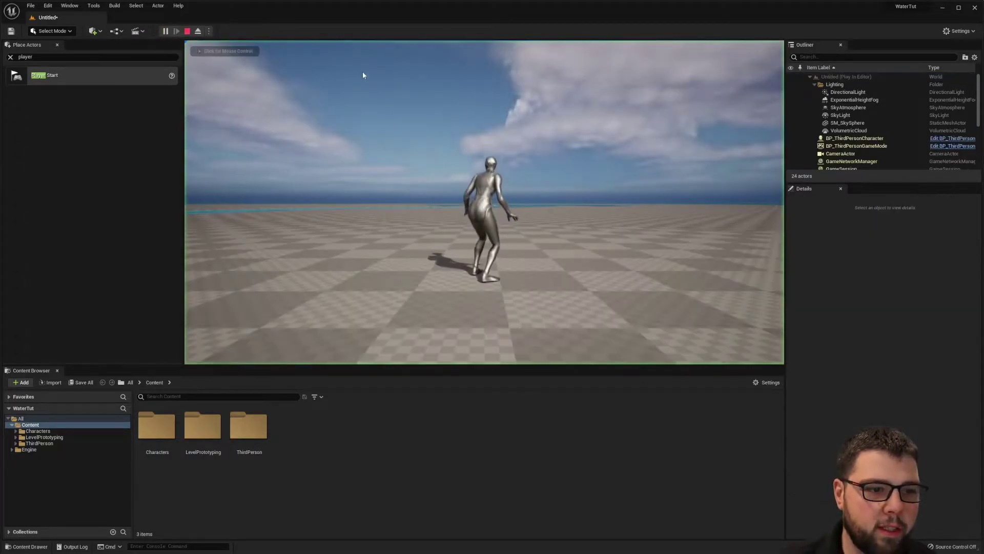
left_click(669, 216)
key("w")
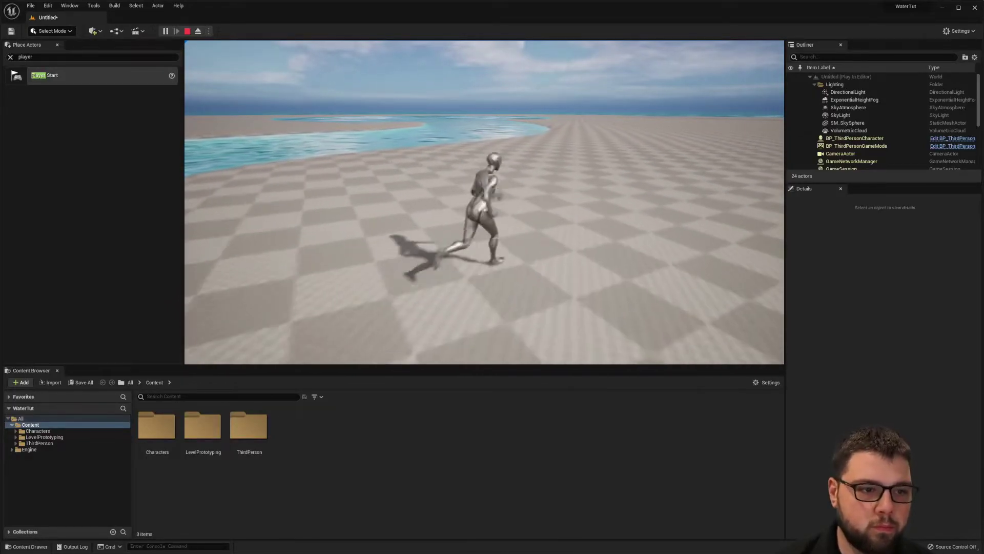
key("w")
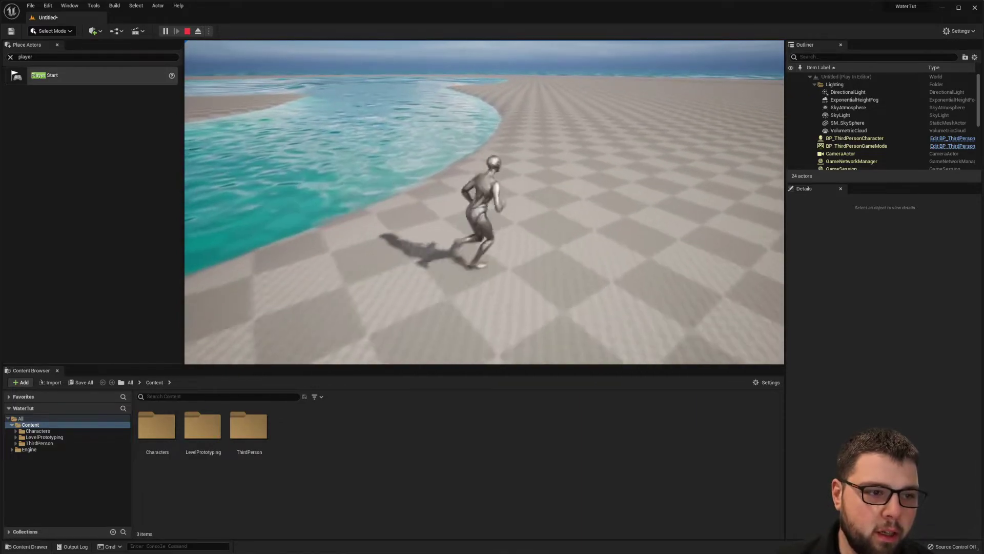
key("w")
key("w")
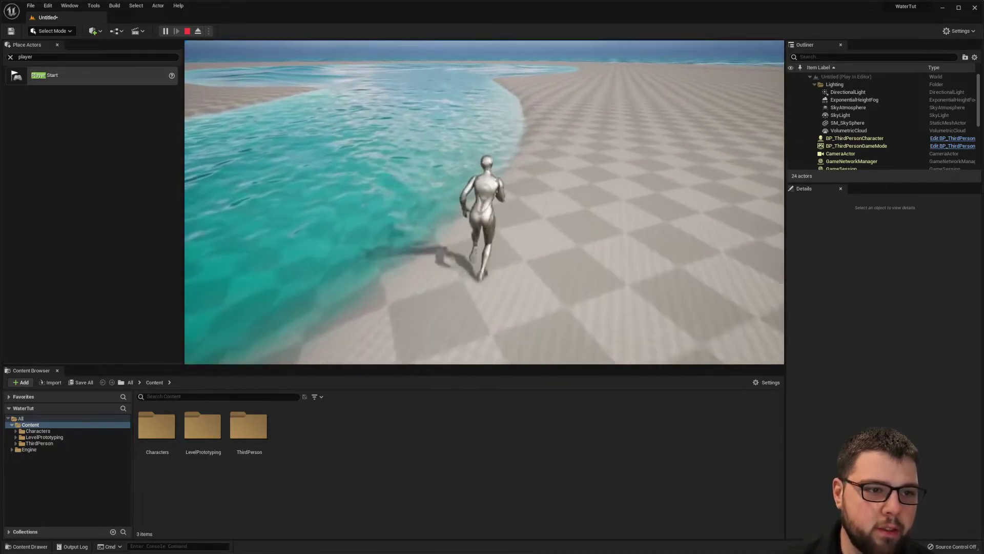
key("w")
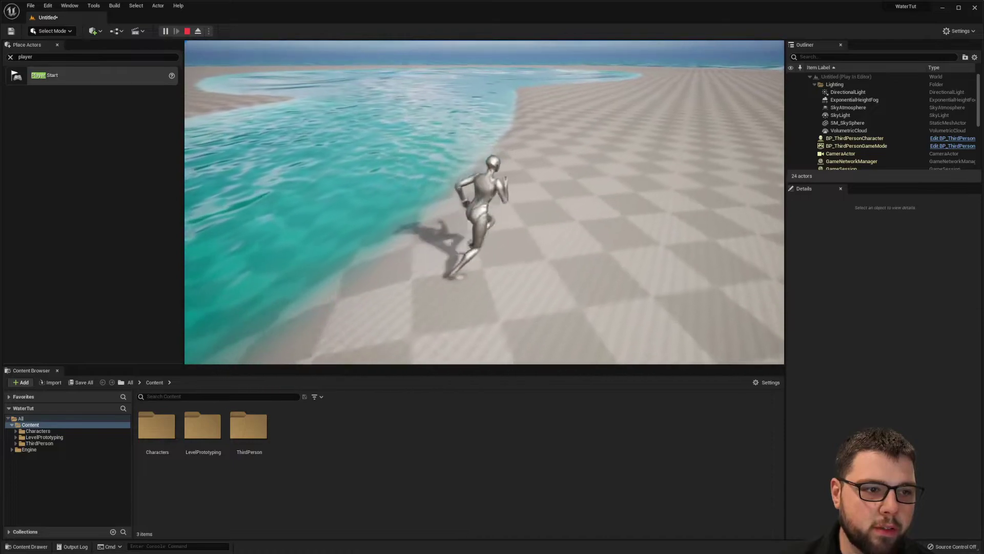
key("w")
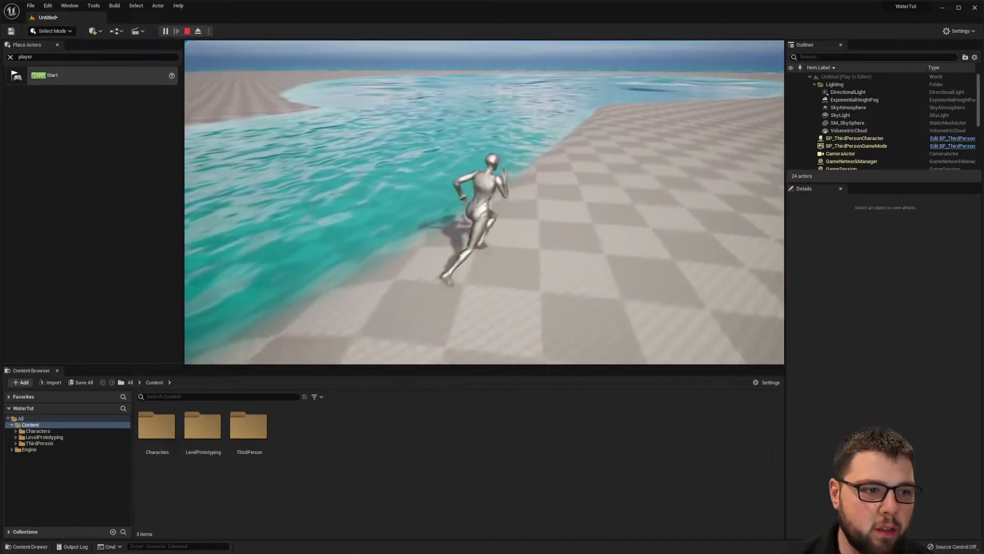
key("w")
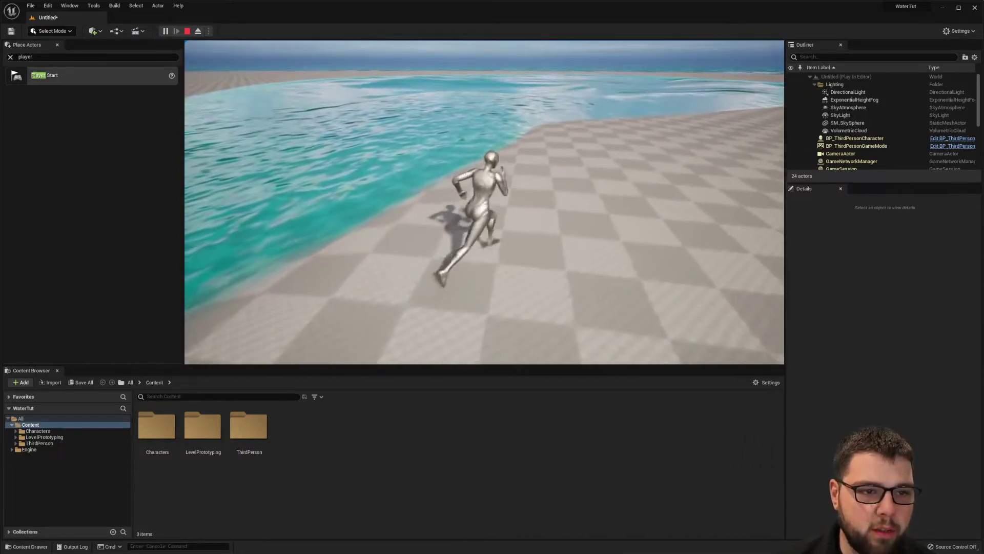
key("Escape")
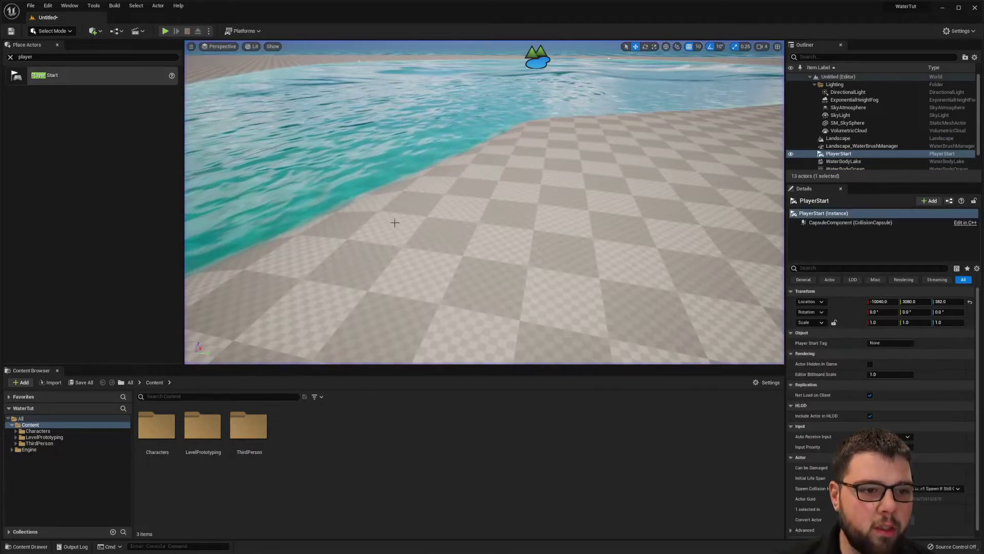
Set the Max Wave Height Offset of WaterBodyLake to 20 and raise it to 200.
scroll(872, 164, "down", 2)
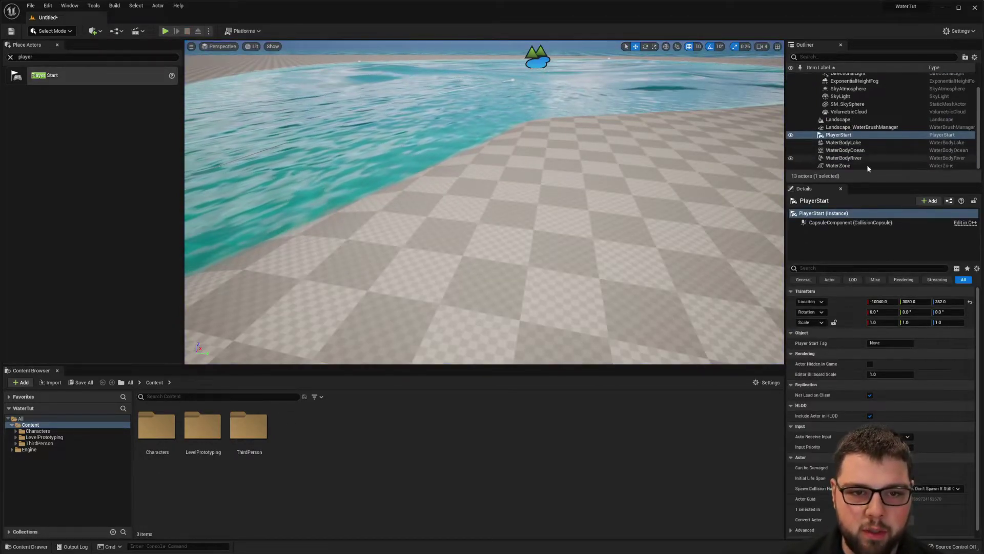
left_click(845, 143)
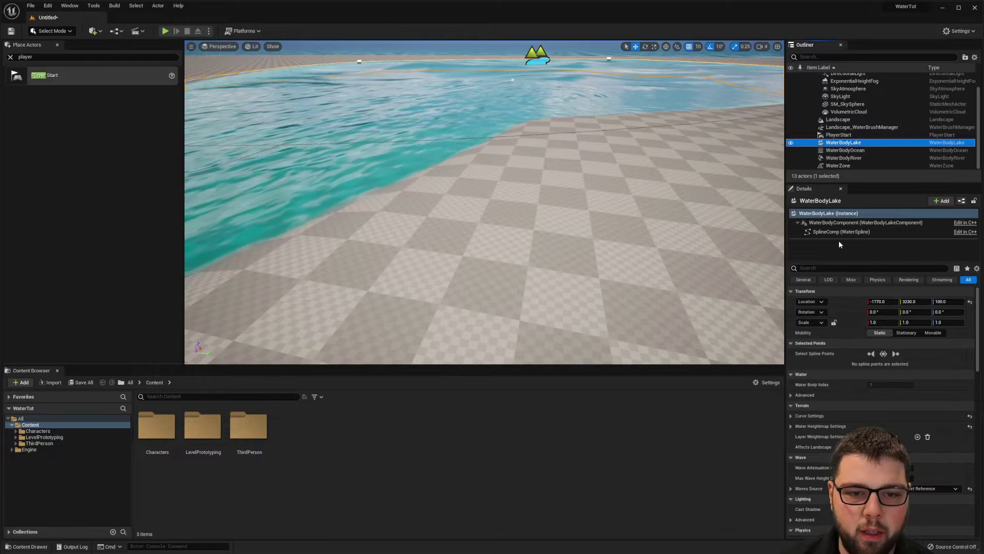
scroll(838, 289, "down", 6)
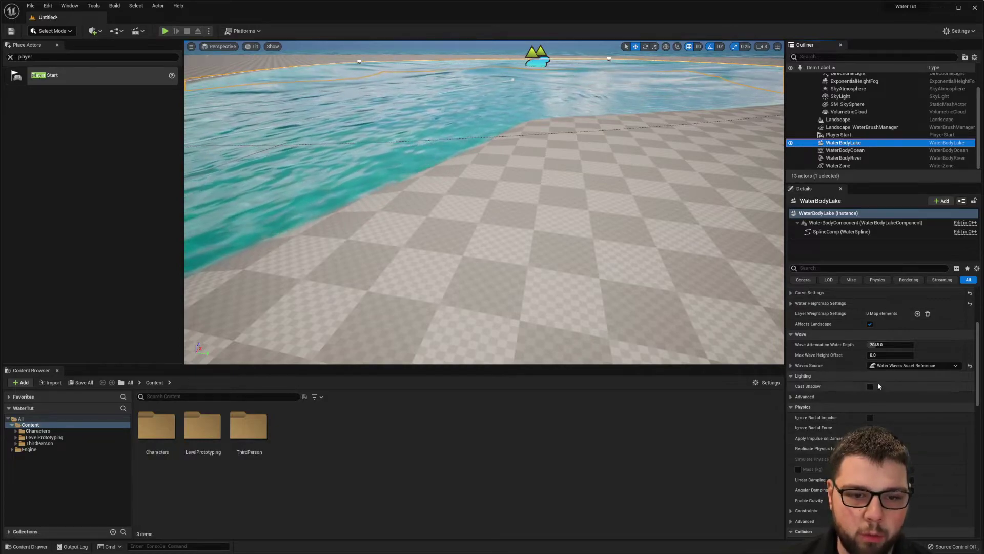
left_click(790, 365)
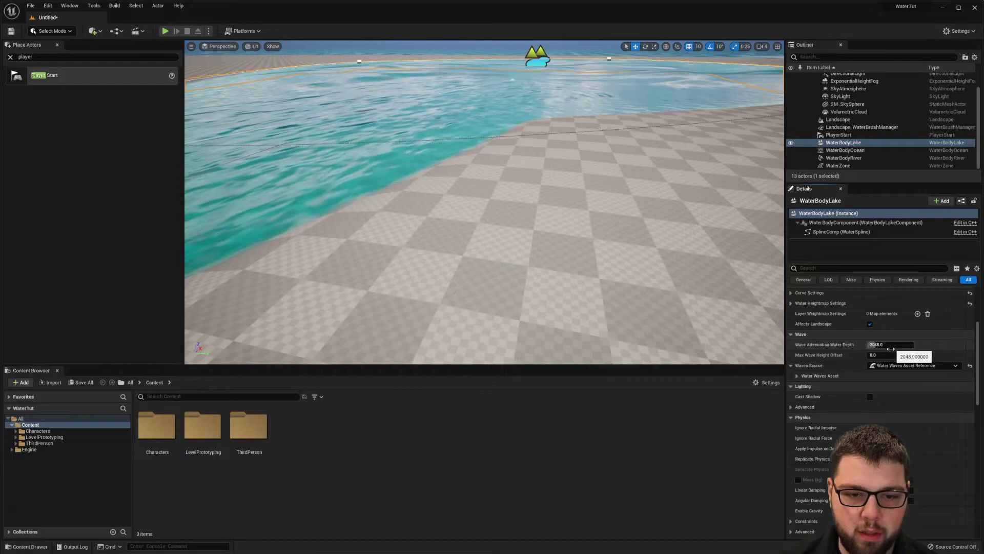
left_click(888, 355)
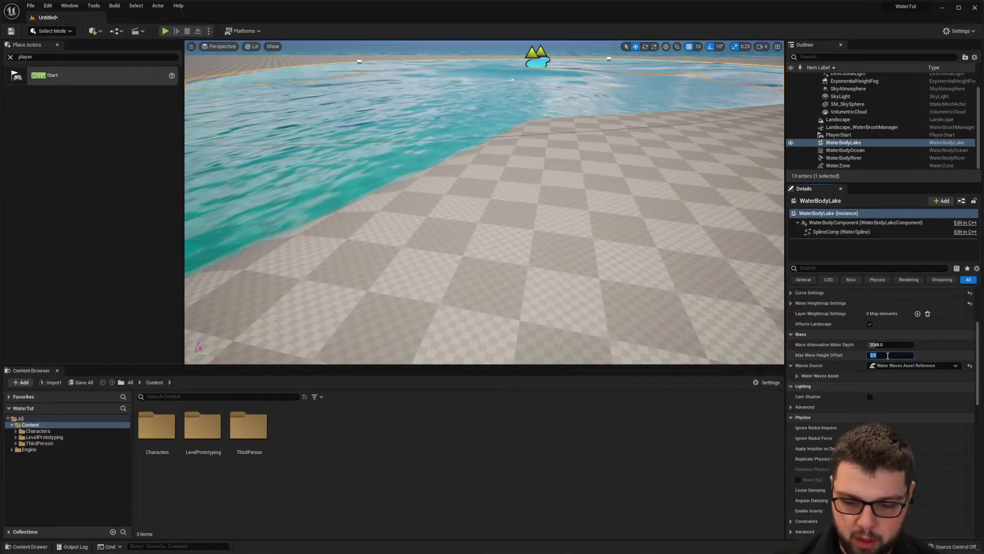
type("20")
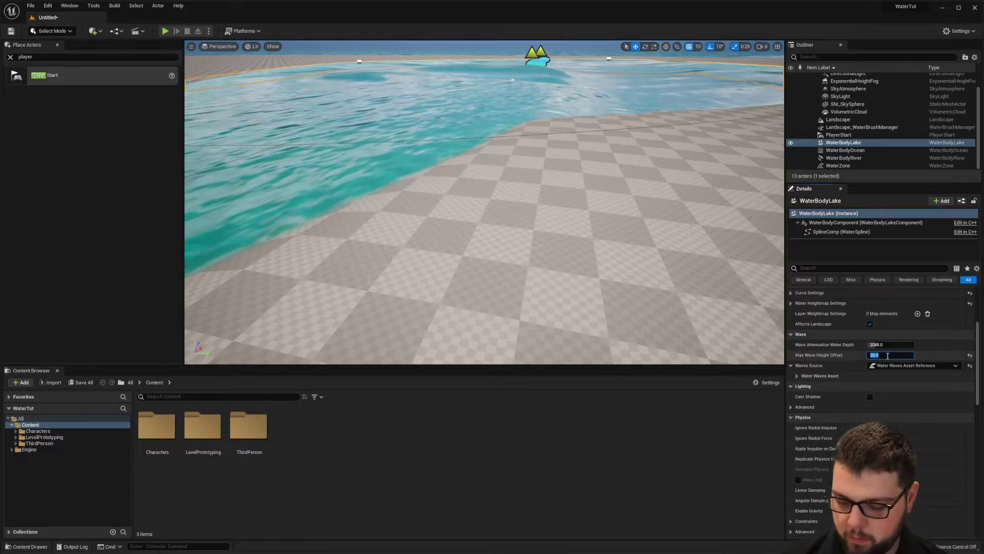
type("200")
key("Return")
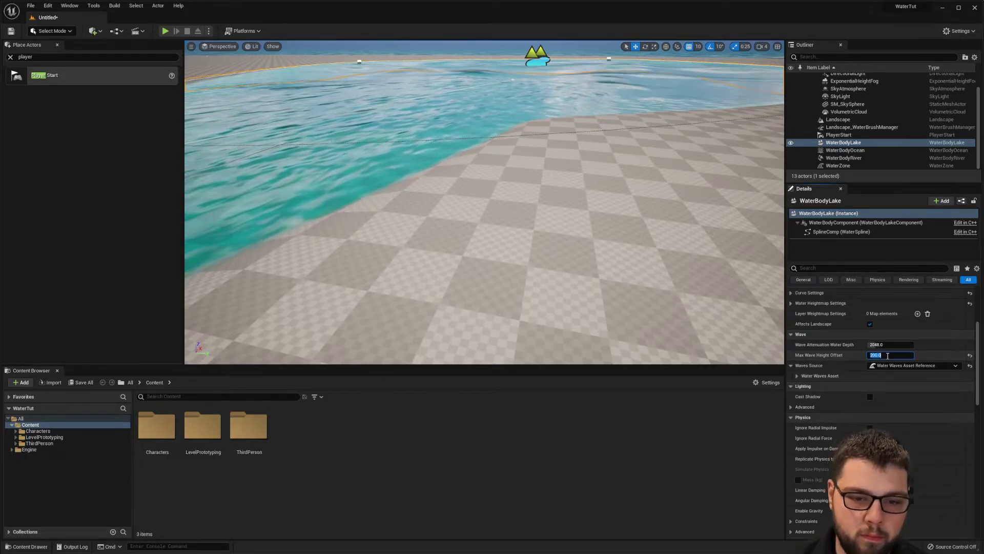
Examine WaterBodyLake's terrain curve and advanced water settings, and inspect the area where the river meets the lake.
scroll(822, 344, "up", 1)
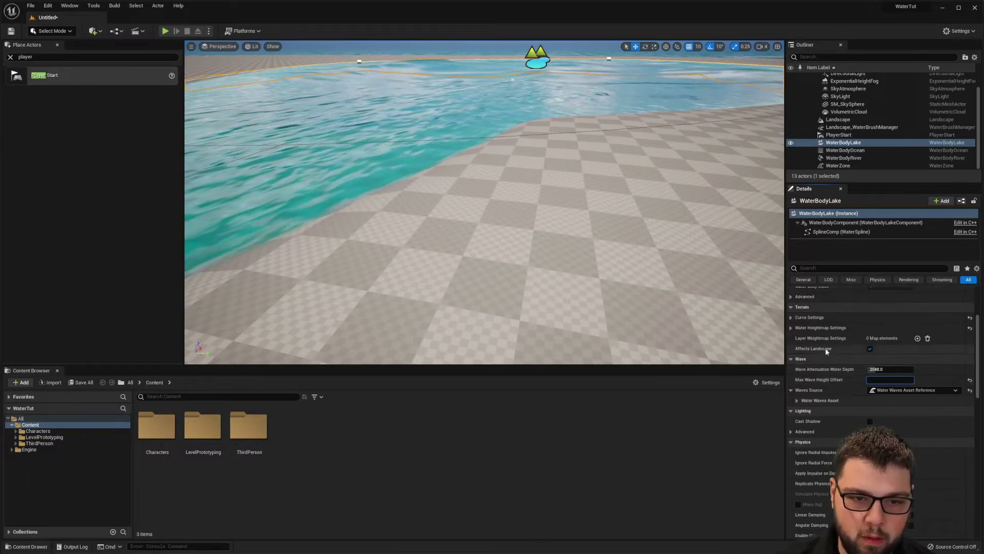
left_click(791, 318)
scroll(834, 364, "up", 2)
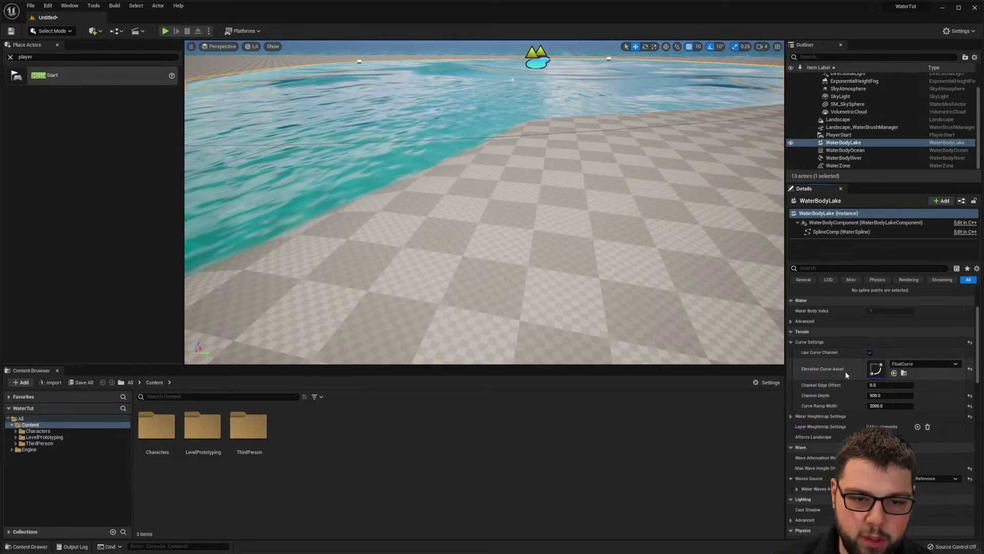
left_click(793, 346)
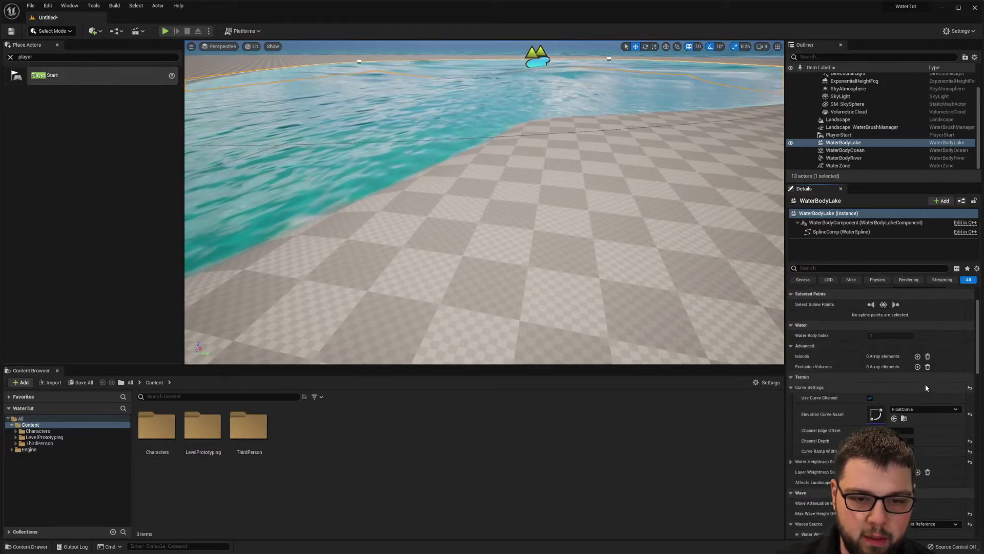
scroll(857, 365, "up", 2)
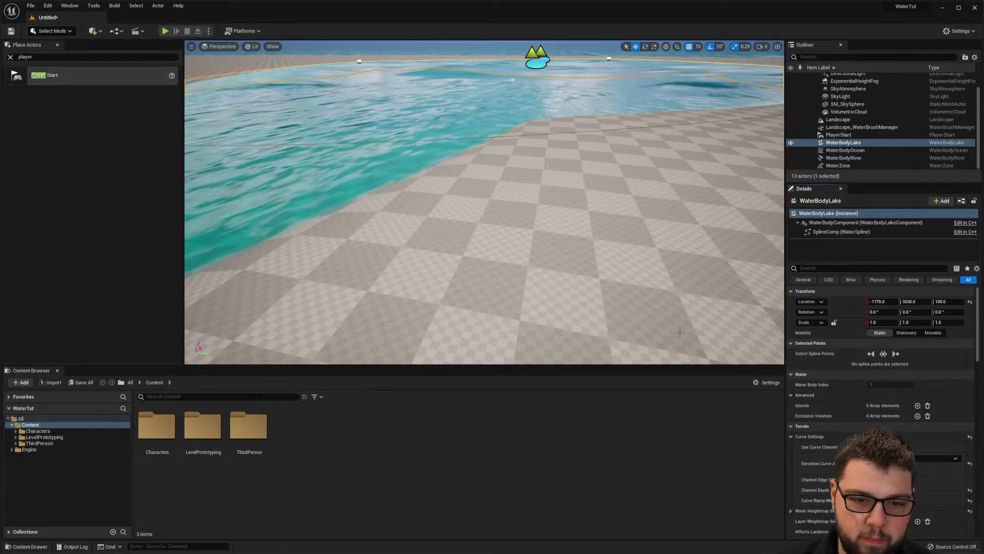
key("w")
right_click_drag(680, 332, 702, 261)
right_click_drag(238, 275, 214, 331)
key("s")
right_click_drag(748, 203, 667, 204)
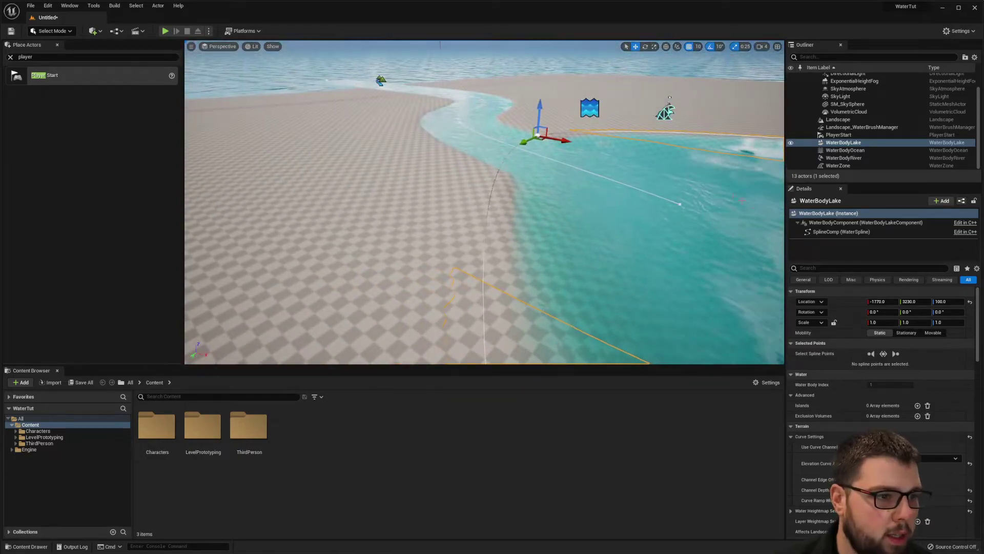
Rotate the level's directional light through several sun positions and leave the sun low above the ocean horizon for a sunset look.
right_click_drag(749, 203, 733, 148)
key("s")
right_click_drag(194, 274, 187, 276)
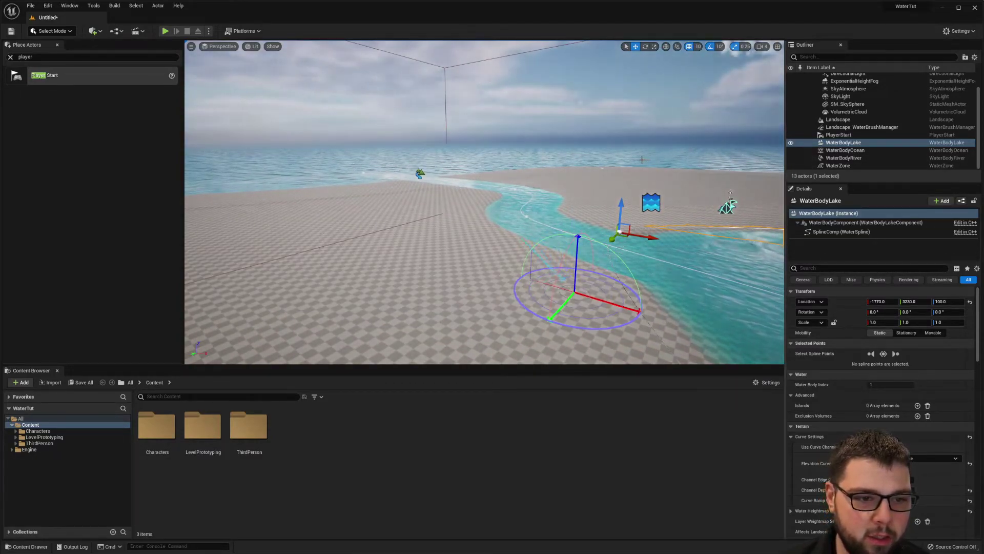
key("ctrl+l")
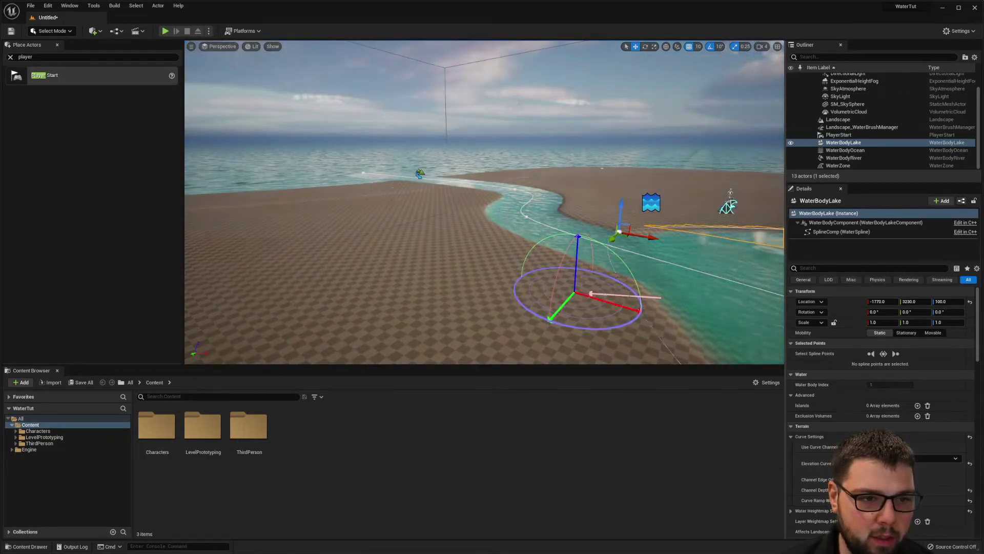
key("ctrl+l")
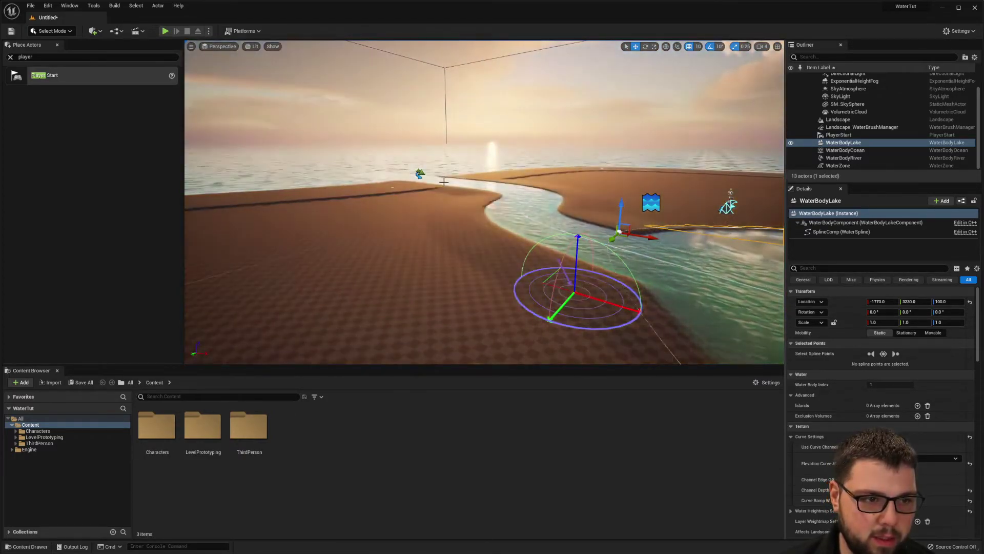
key("ctrl+l")
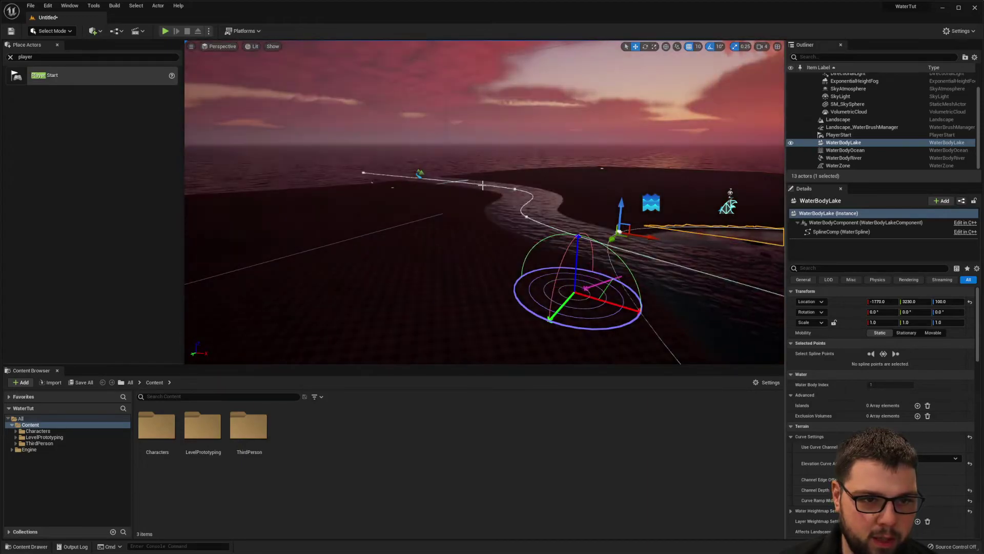
key("ctrl+l")
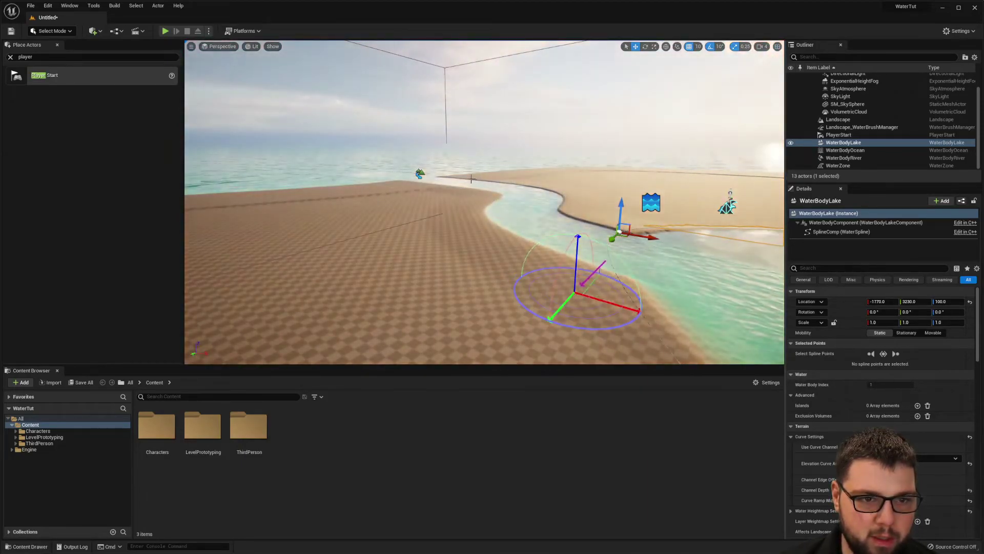
key("ctrl+l")
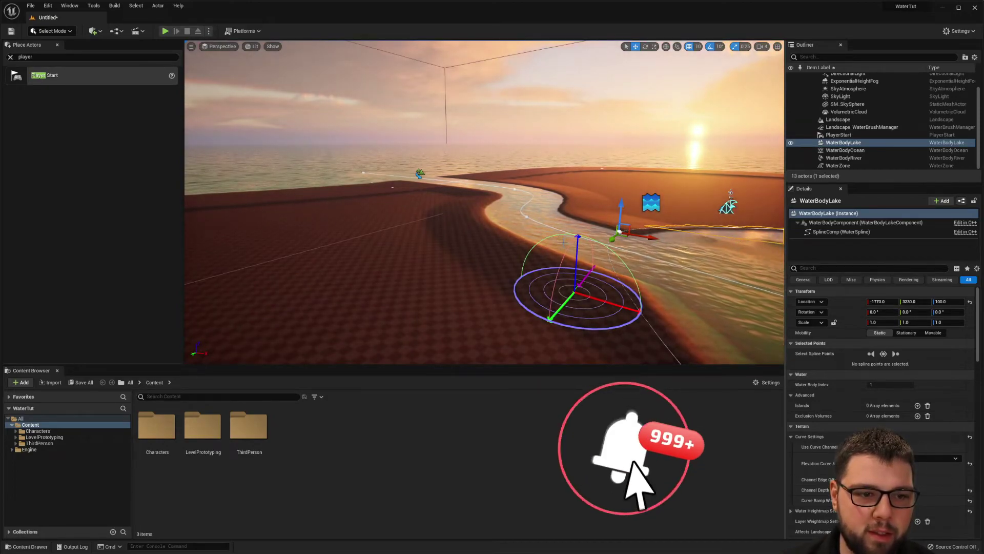
Play the level in the editor and run the character across the land to the shore to examine the ocean at sunset.
left_click(165, 32)
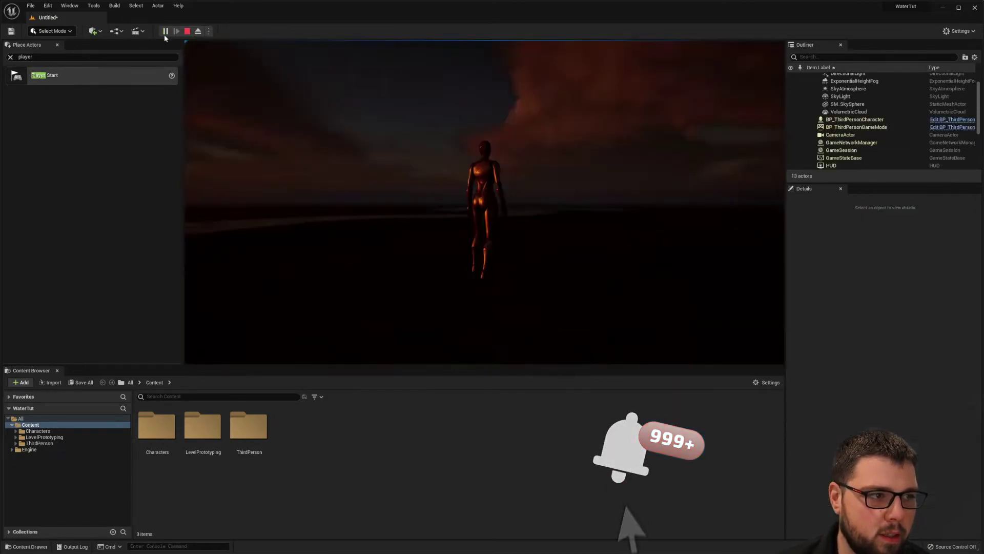
key("w")
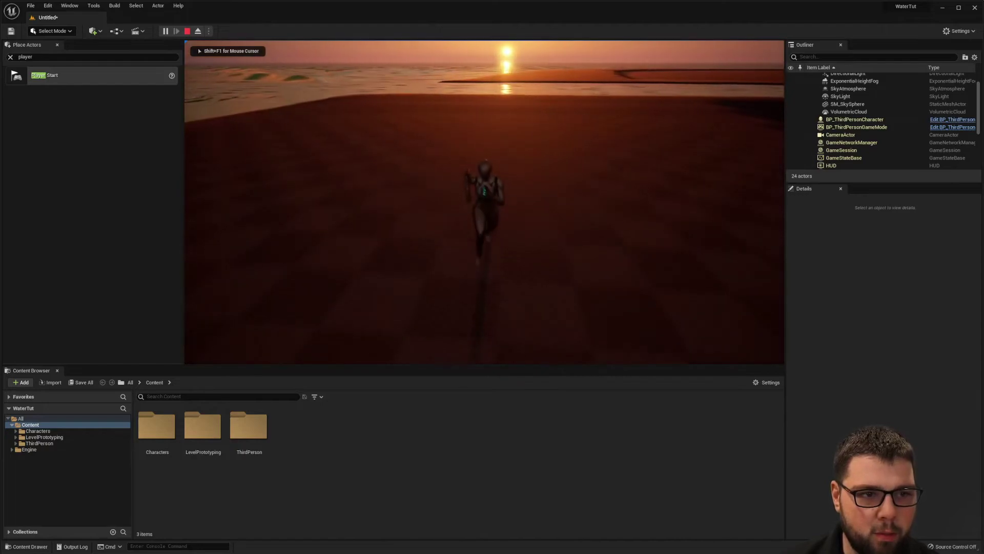
key("w")
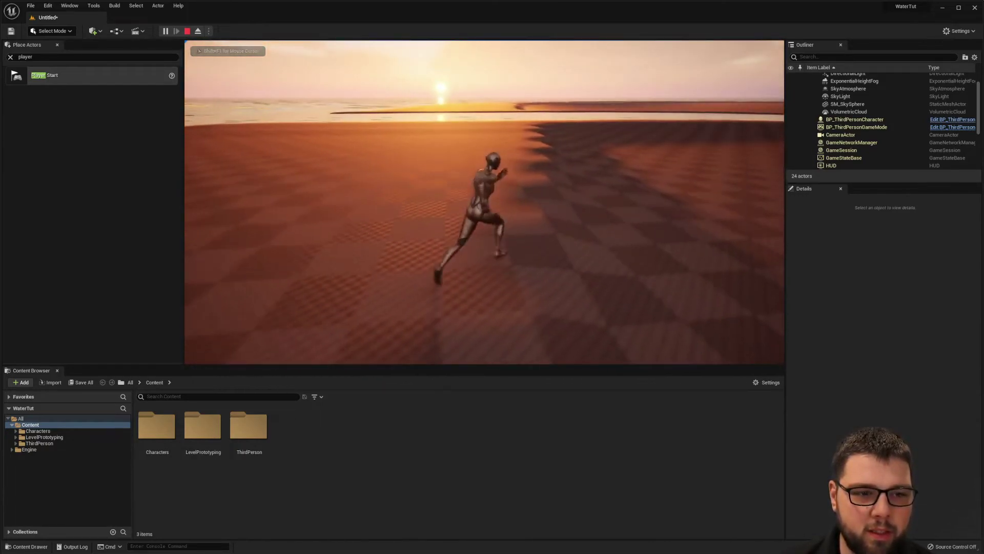
key("d")
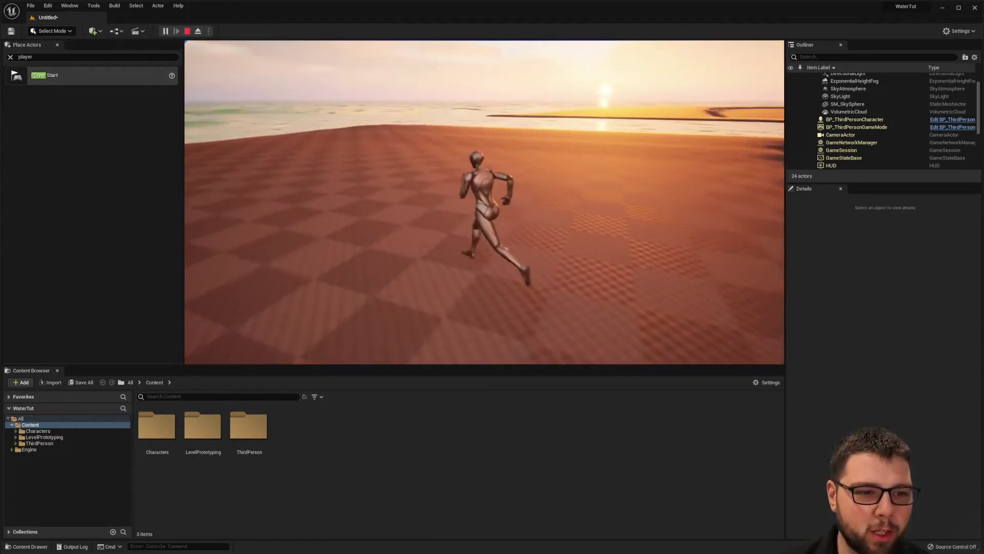
key("a")
key("w")
key("a")
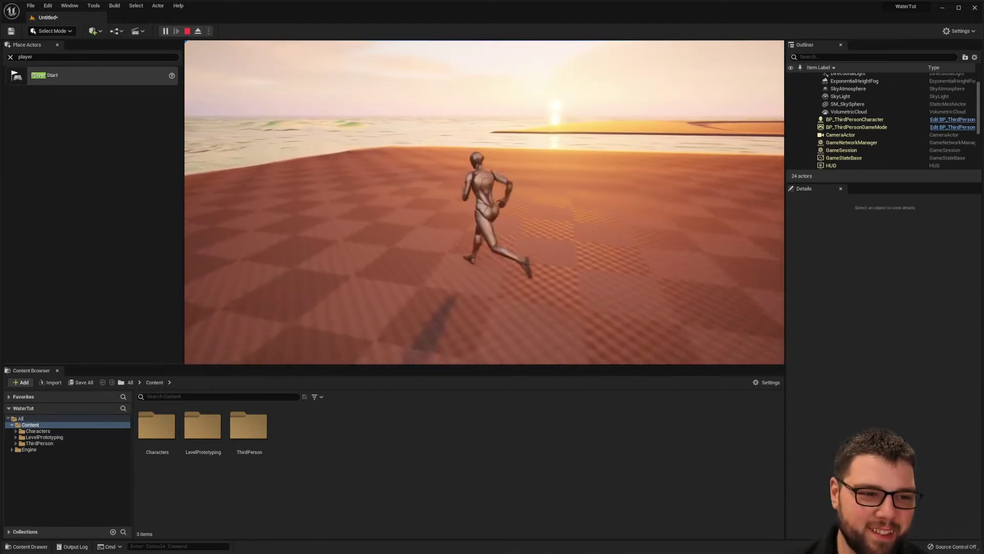
key("d")
key("w")
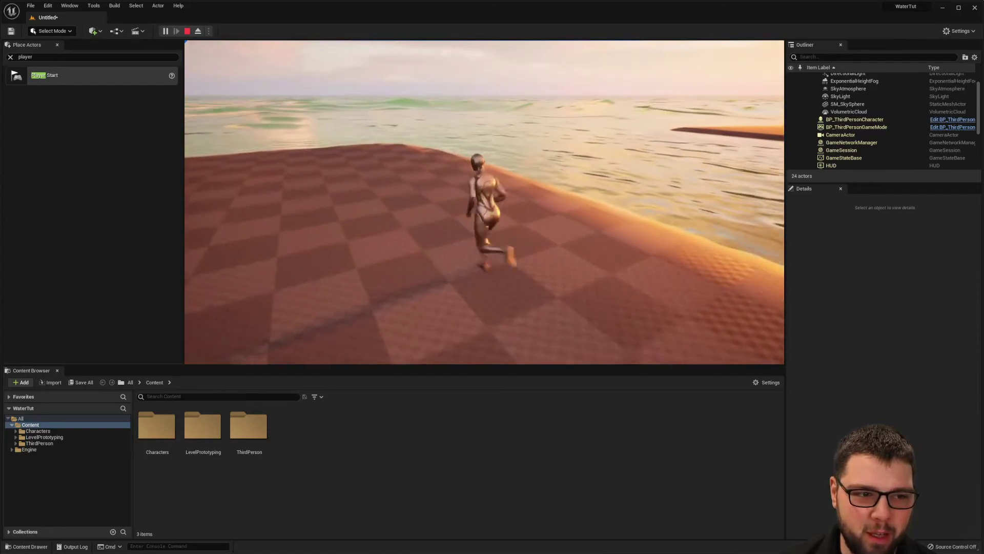
key("a")
key("s")
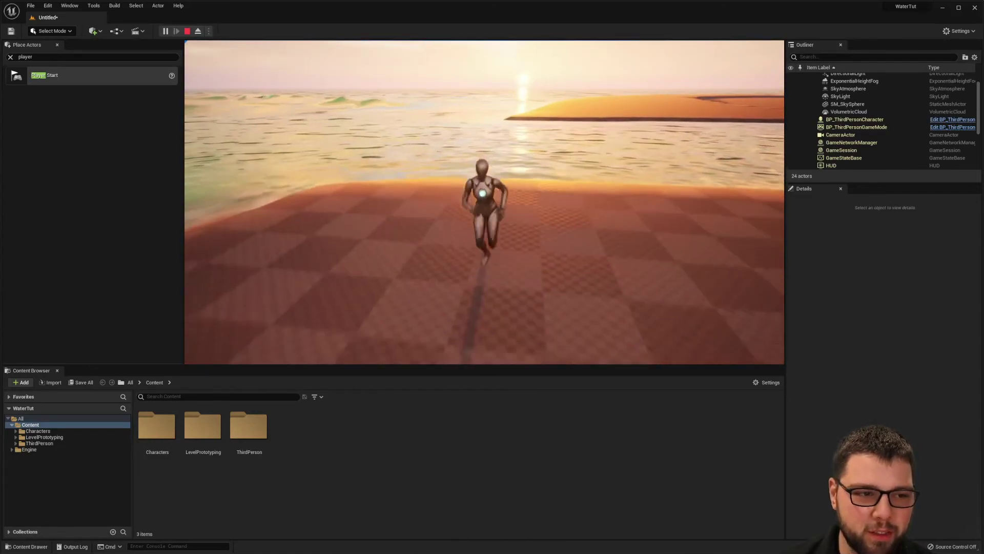
Turn the character away from the shore and run along the riverbank to examine the river in the sunset light.
key("a")
key("w")
key("d")
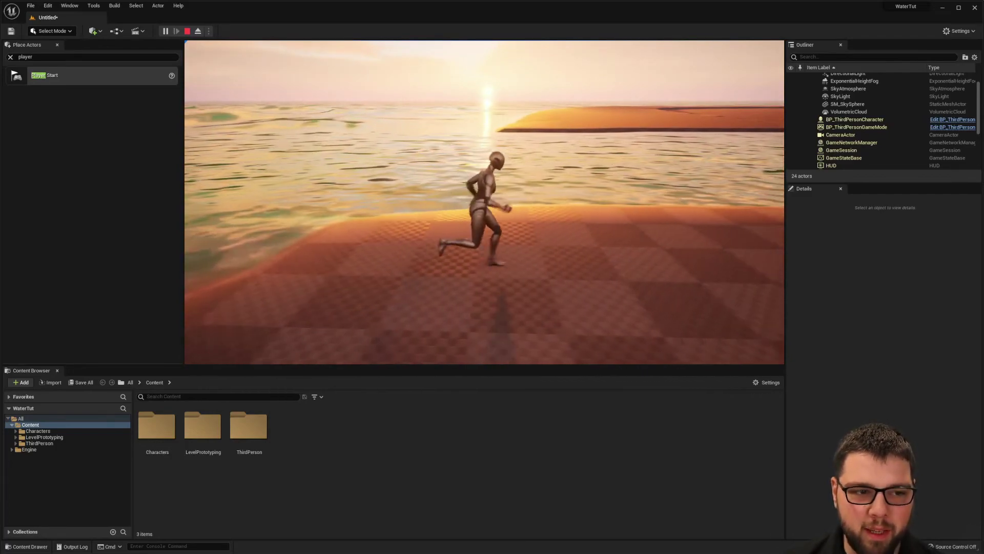
key("d")
key("w")
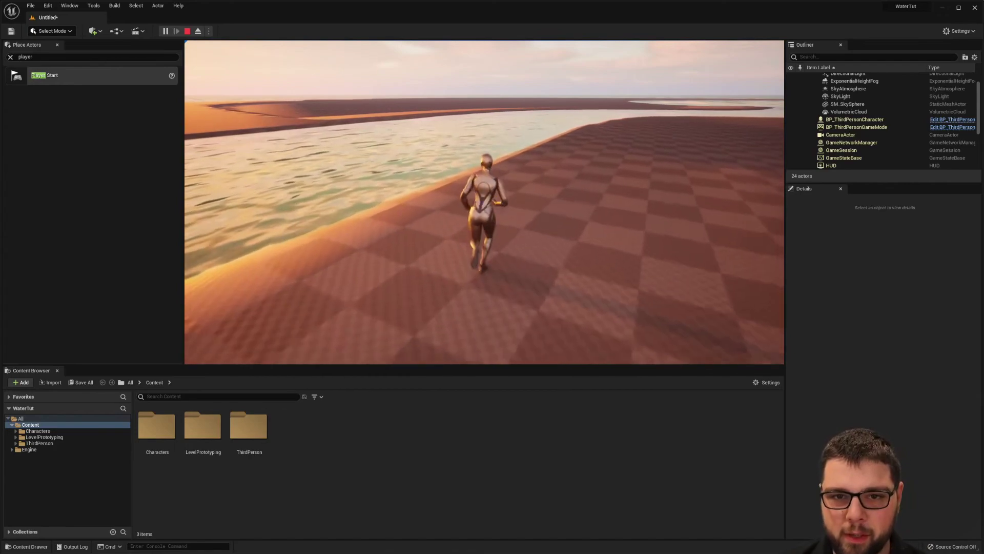
key("w")
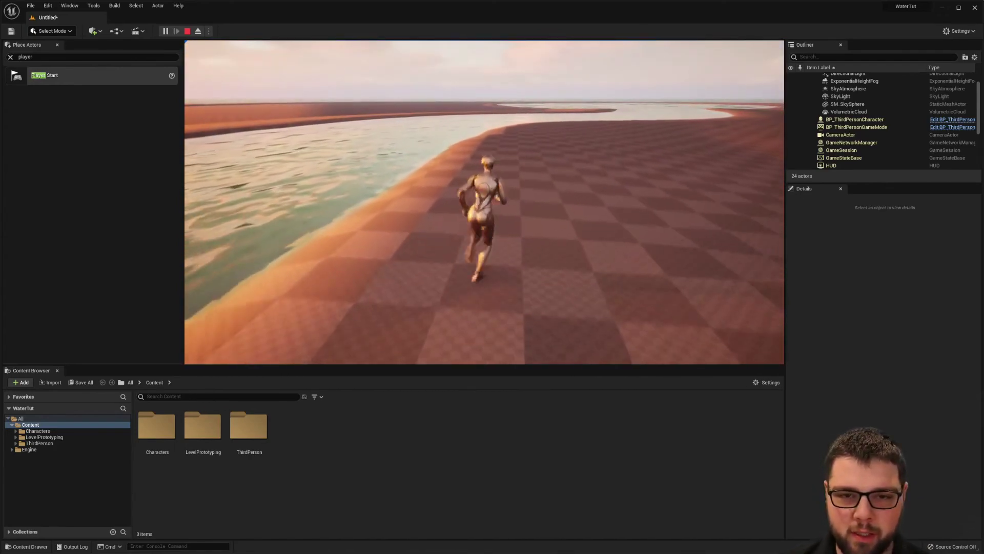
key("w")
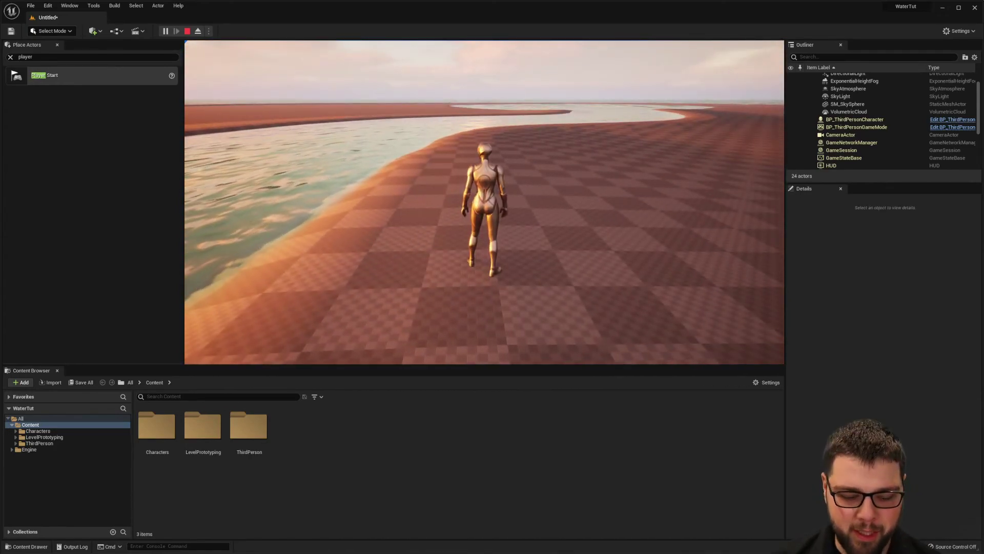